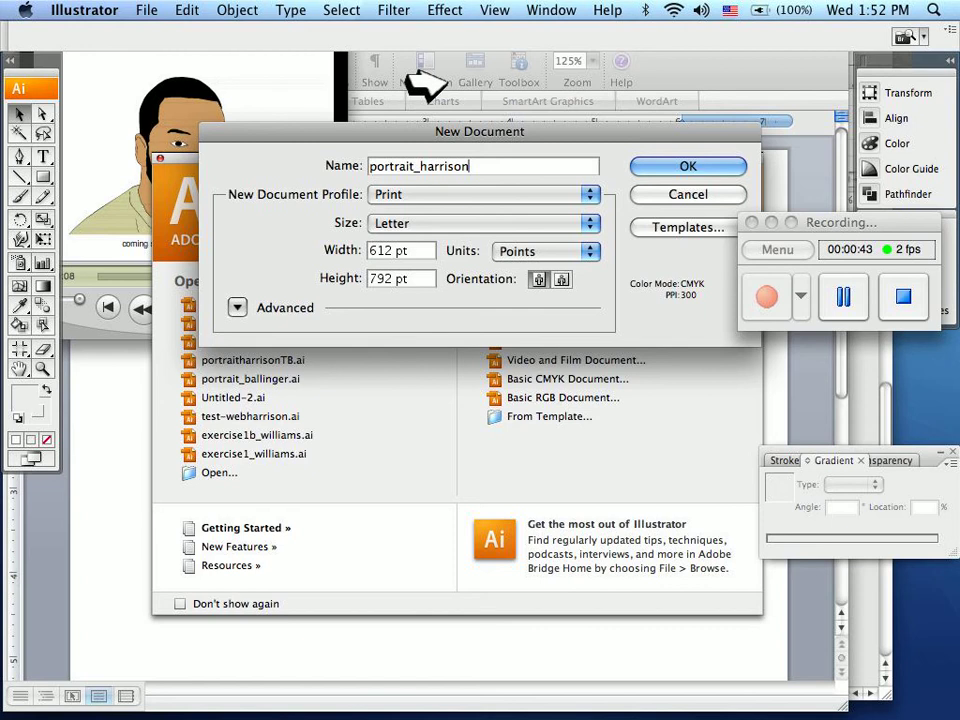
- Confirm the new portrait_harrison document with the Print profile at Letter size, 612 × 792 pt
left_click(445, 84)
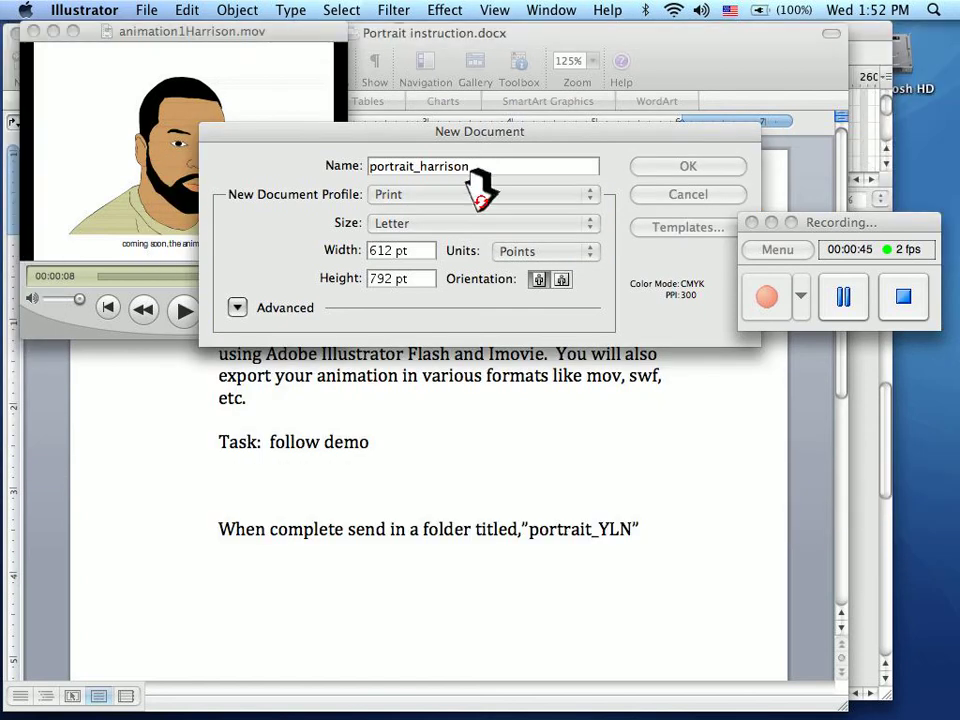
left_click(616, 190)
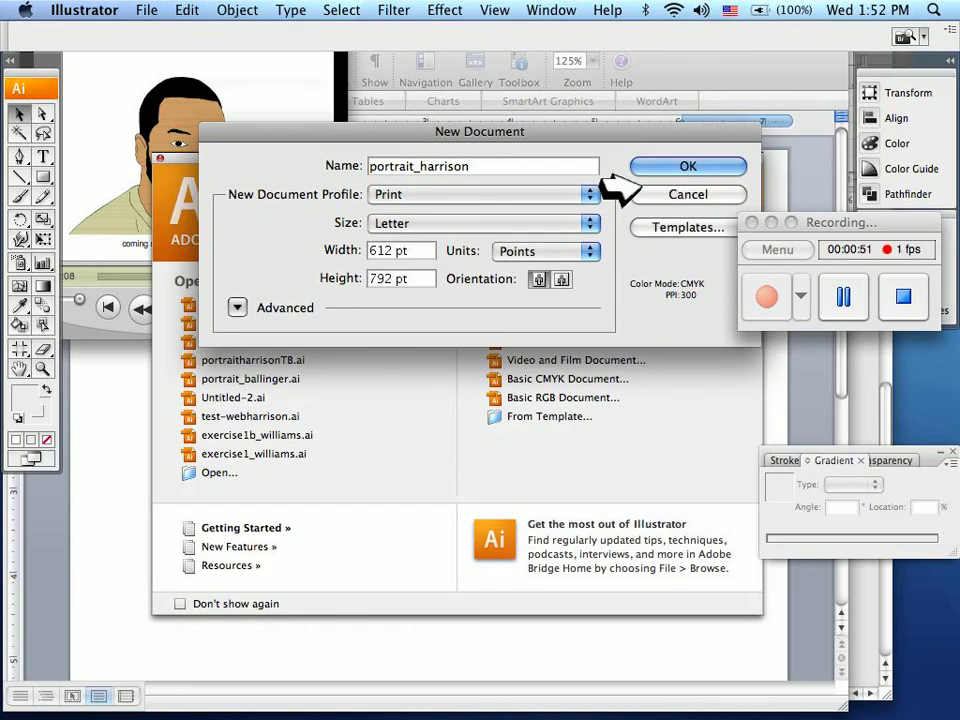
key("Return")
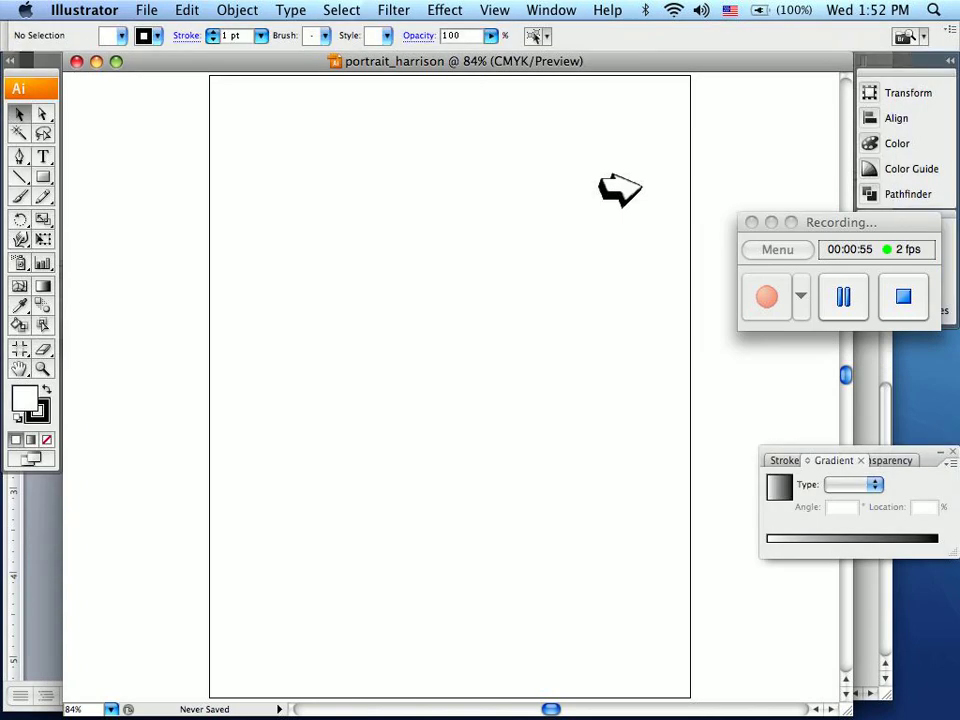
- Start Save As and browse to the personal work folder inside Documents
left_click(146, 10)
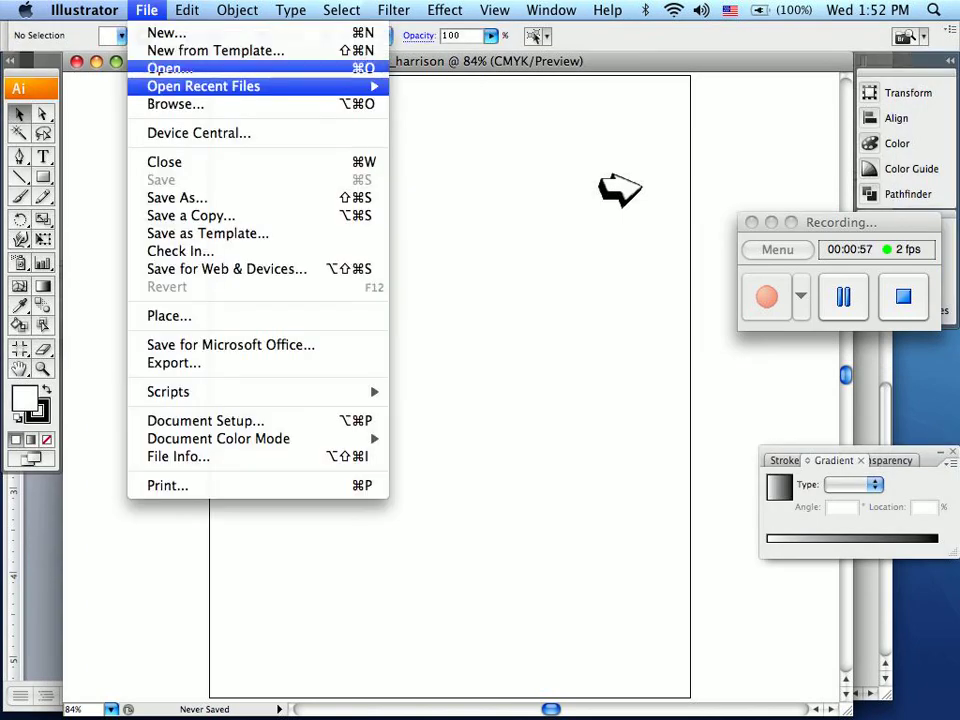
left_click(177, 197)
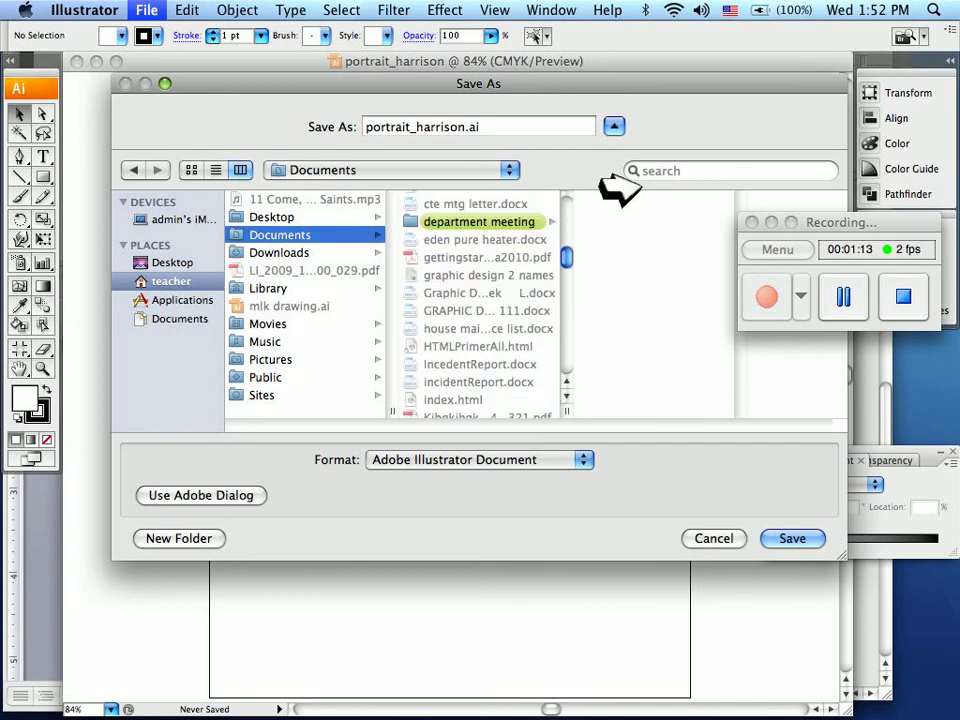
scroll(480, 305, "up", 2)
scroll(480, 305, "down", 10)
scroll(480, 305, "down", 3)
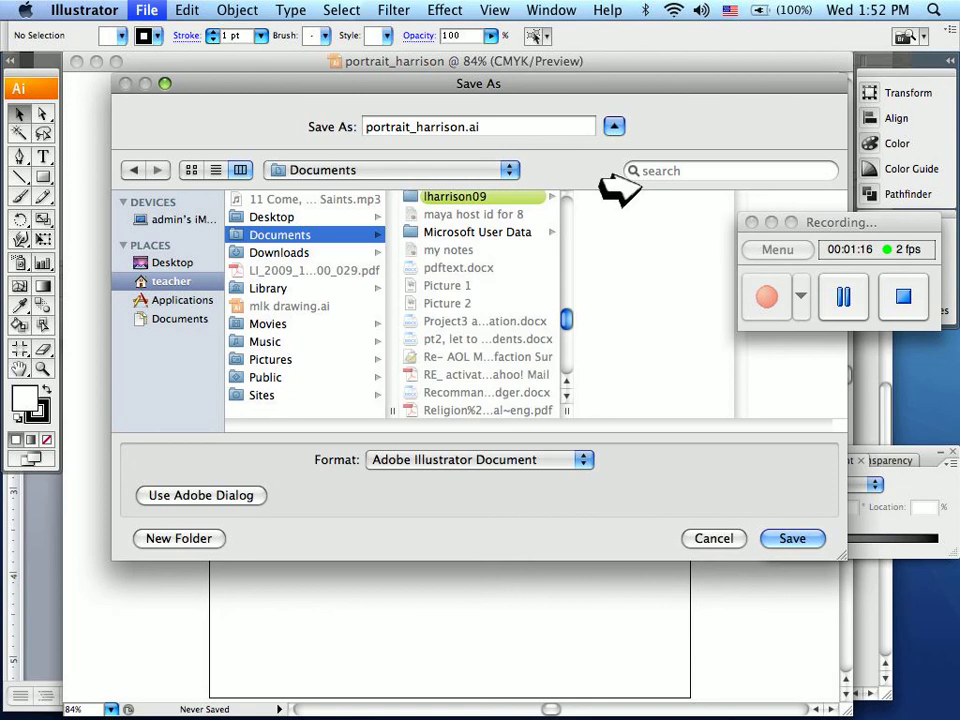
left_click(455, 199)
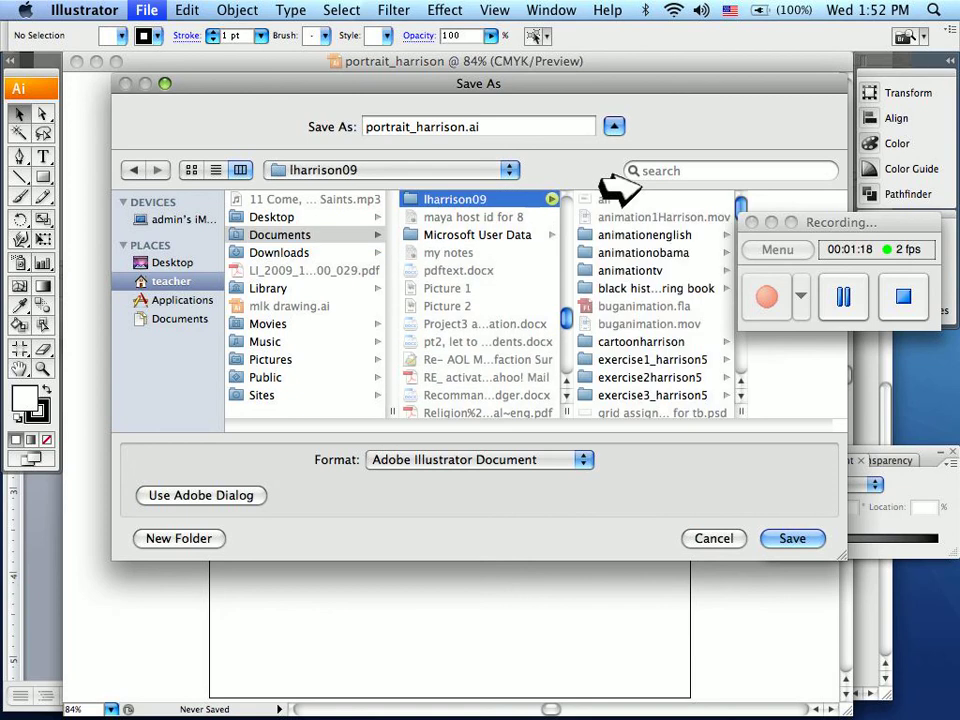
scroll(650, 305, "down", 3)
scroll(650, 305, "up", 3)
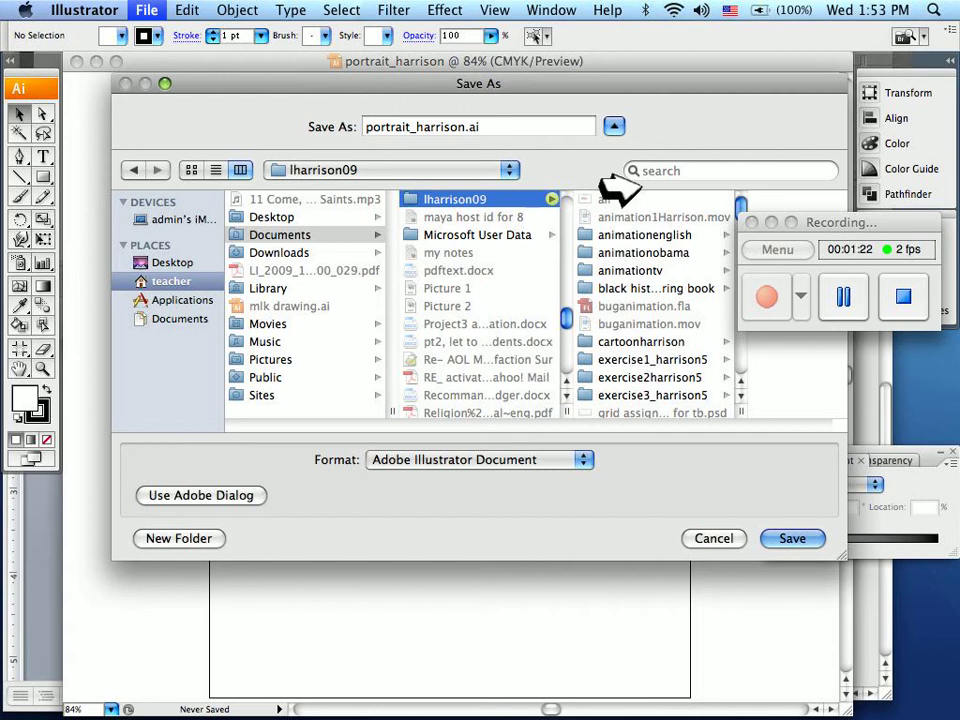
- Create a new folder named portrait_harrison for the drawing
left_click(179, 538)
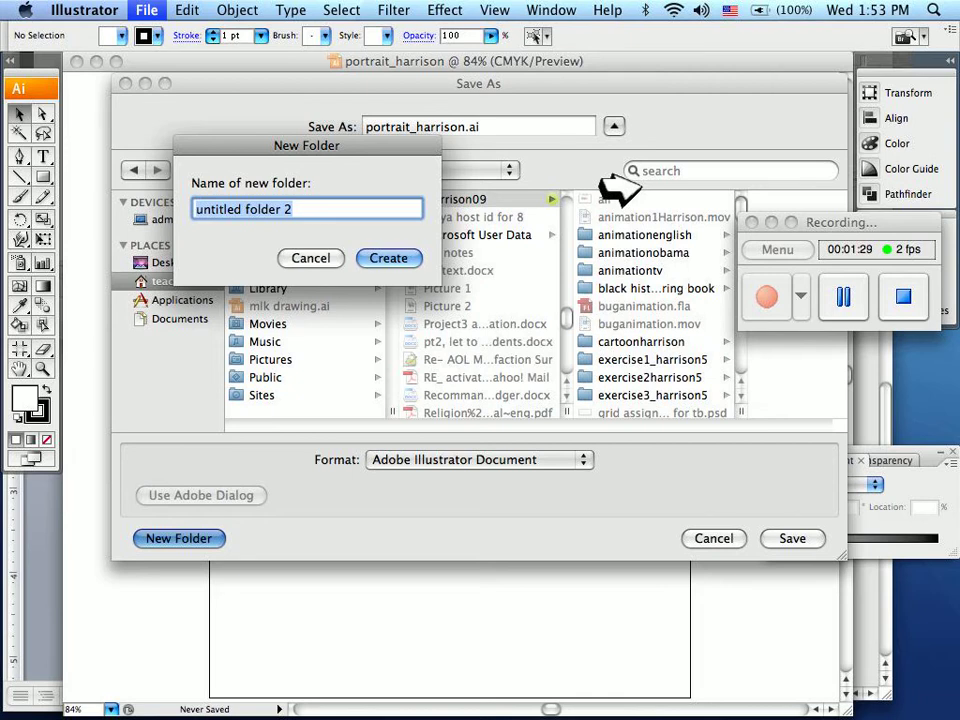
left_click(843, 296)
type("portrait_harrison")
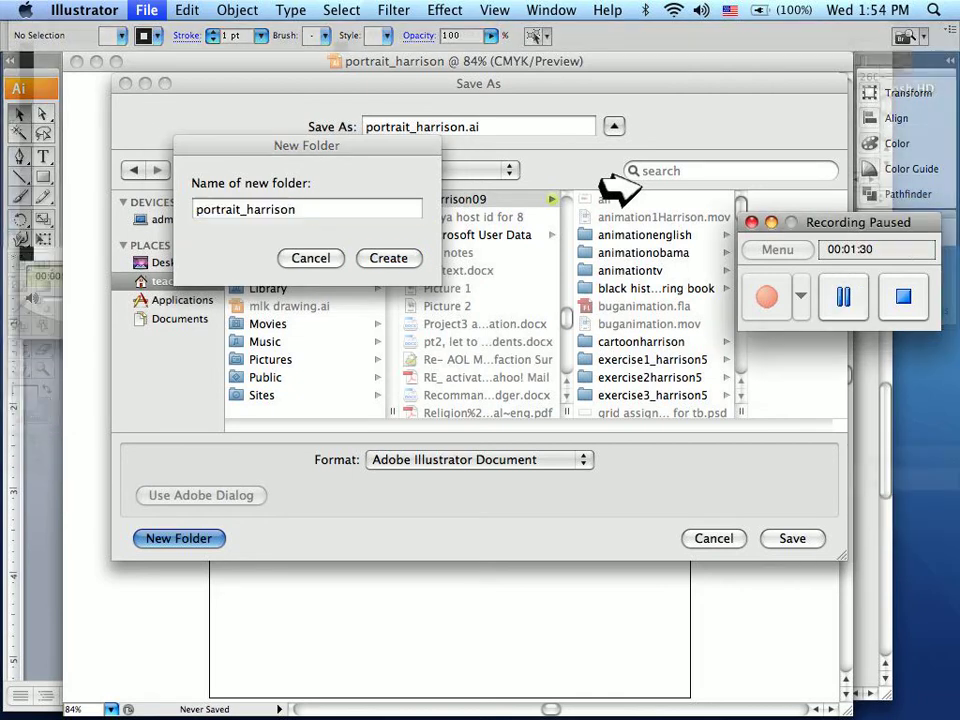
left_click(843, 296)
left_click(641, 187)
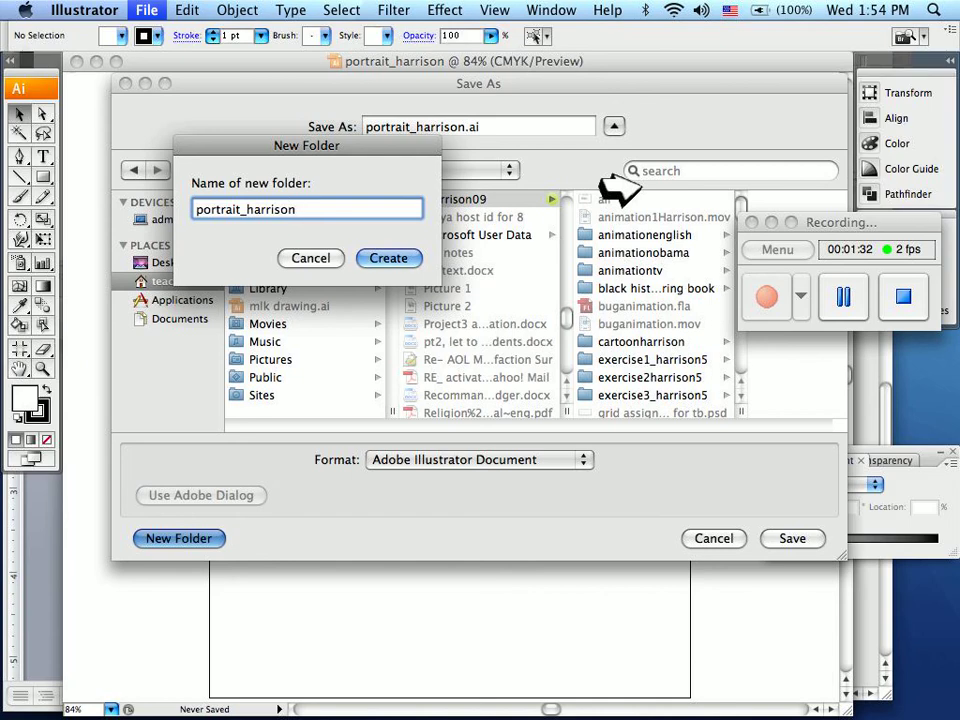
key("Return")
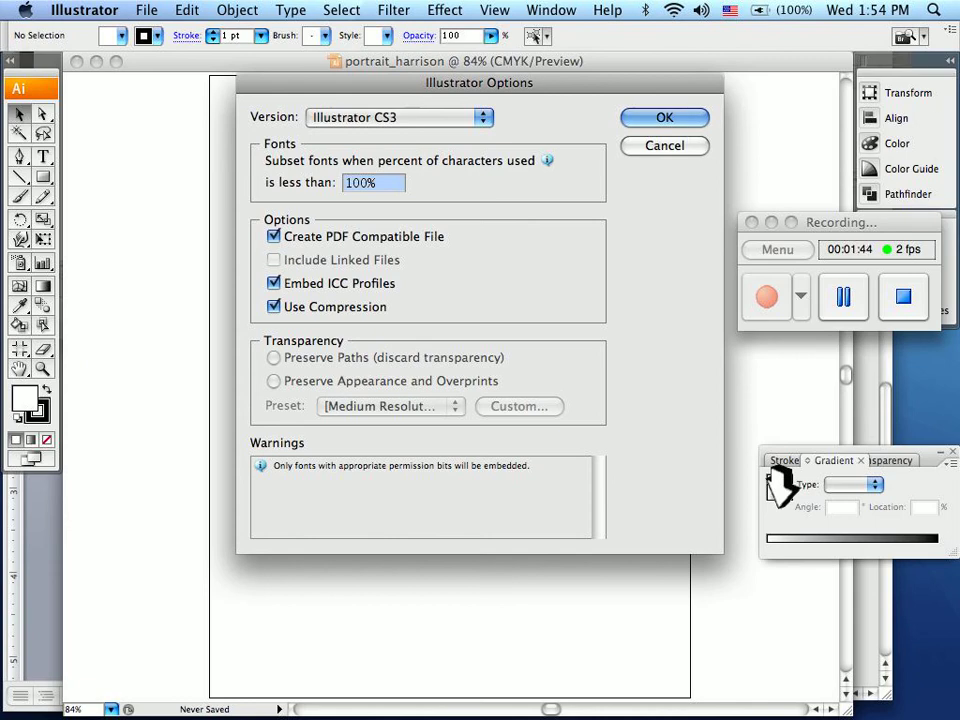
- Save as portrait_harrison.ai, accepting the Illustrator CS3 options
key("Return")
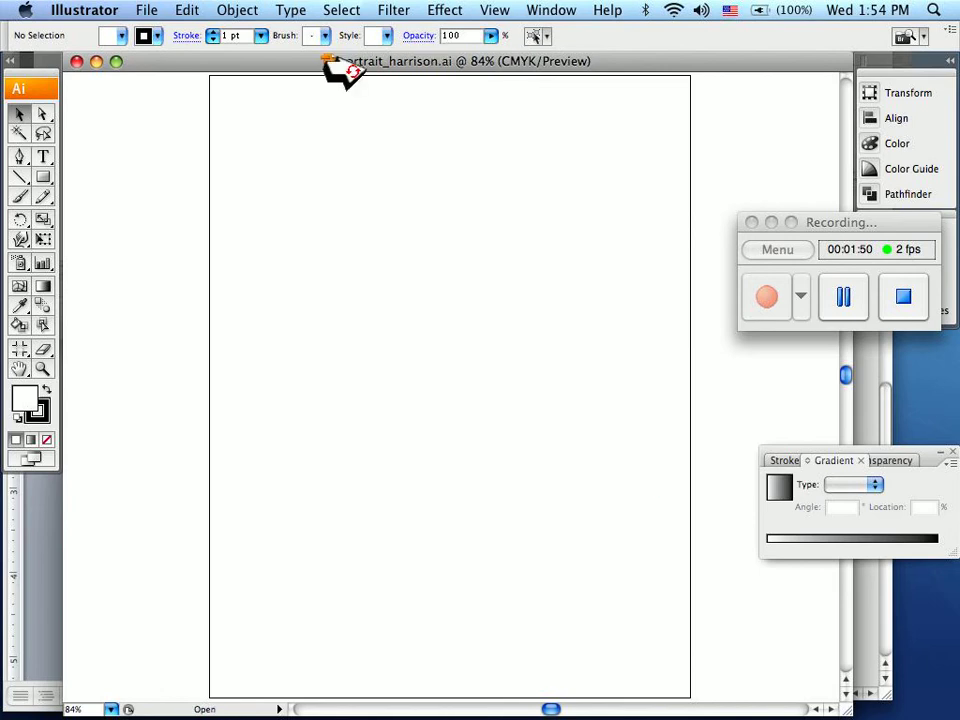
key("Tab")
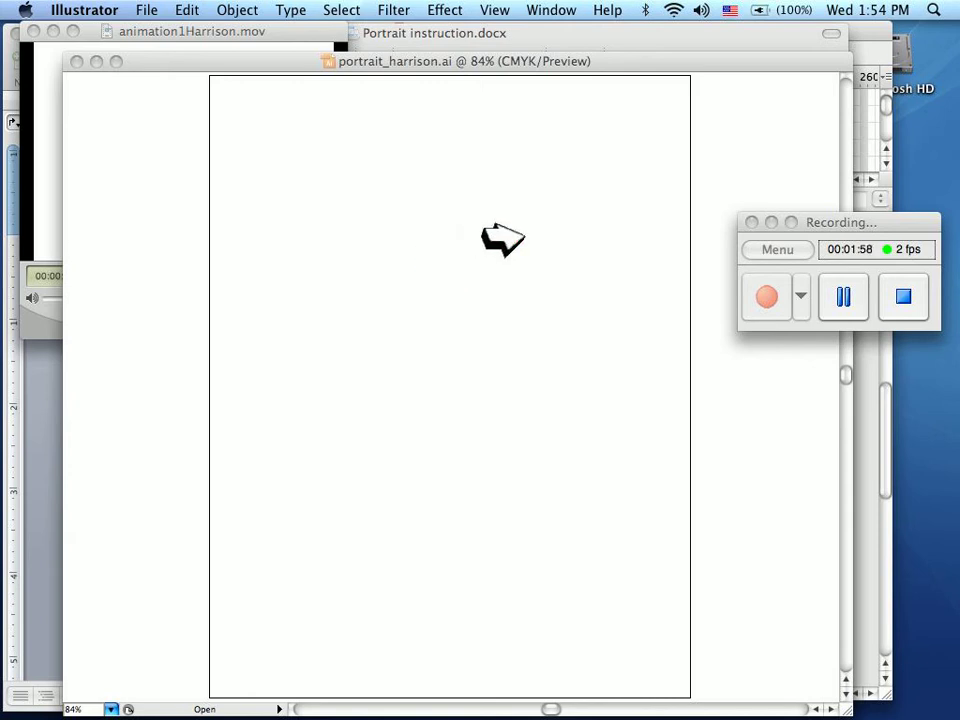
key("super+shift+p")
key("super+shift+p")
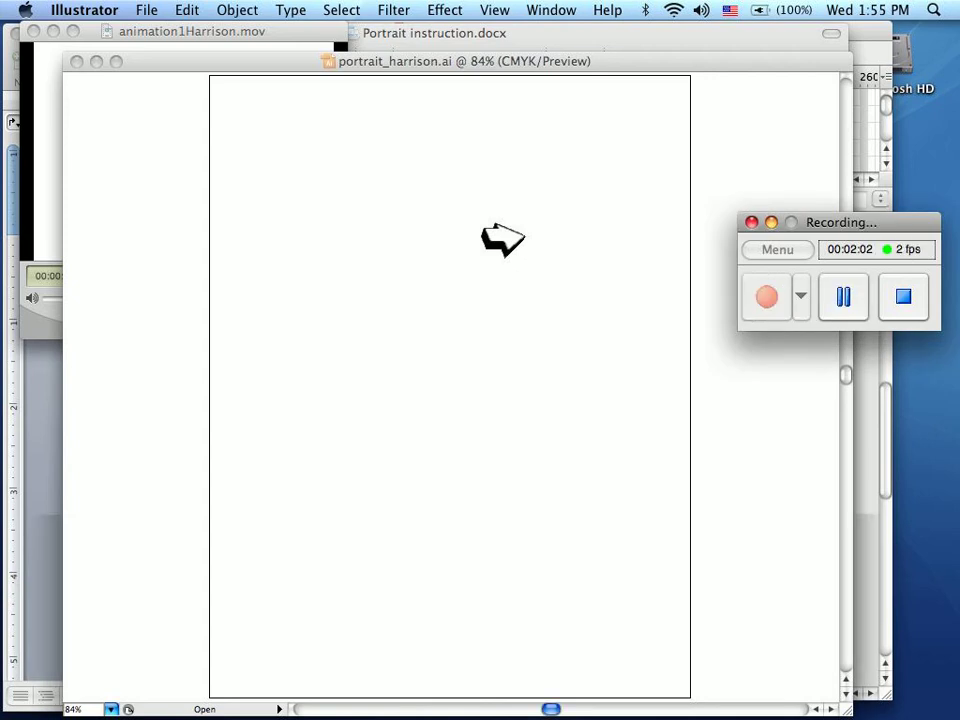
- In the Place dialog, browse to the Public Pictures folder and select the portrait photo
left_click(502, 240)
left_click(147, 10)
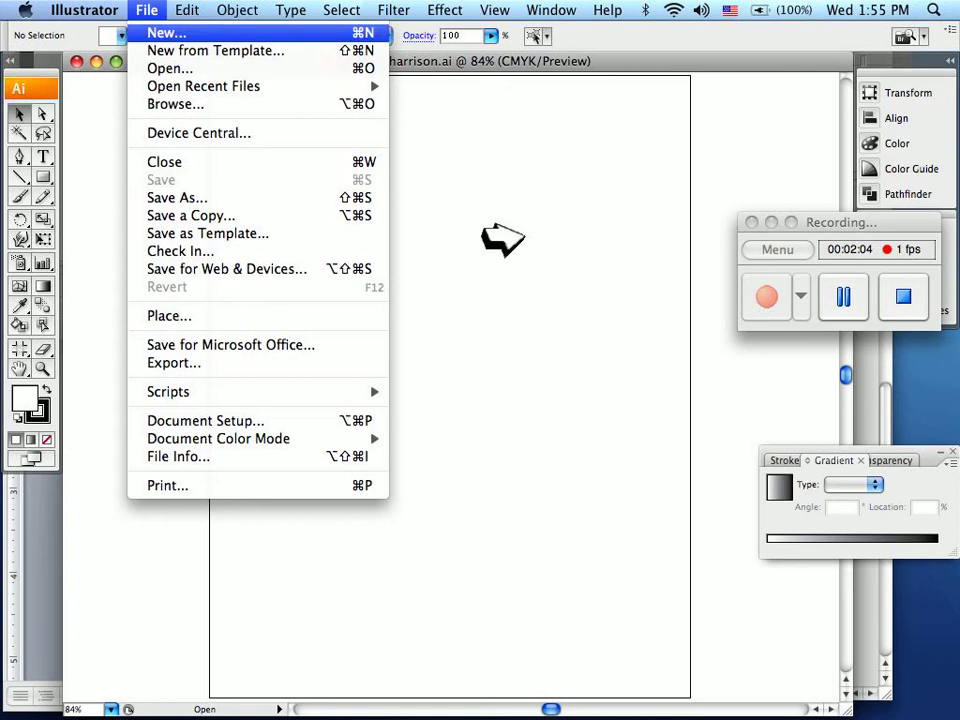
left_click(169, 316)
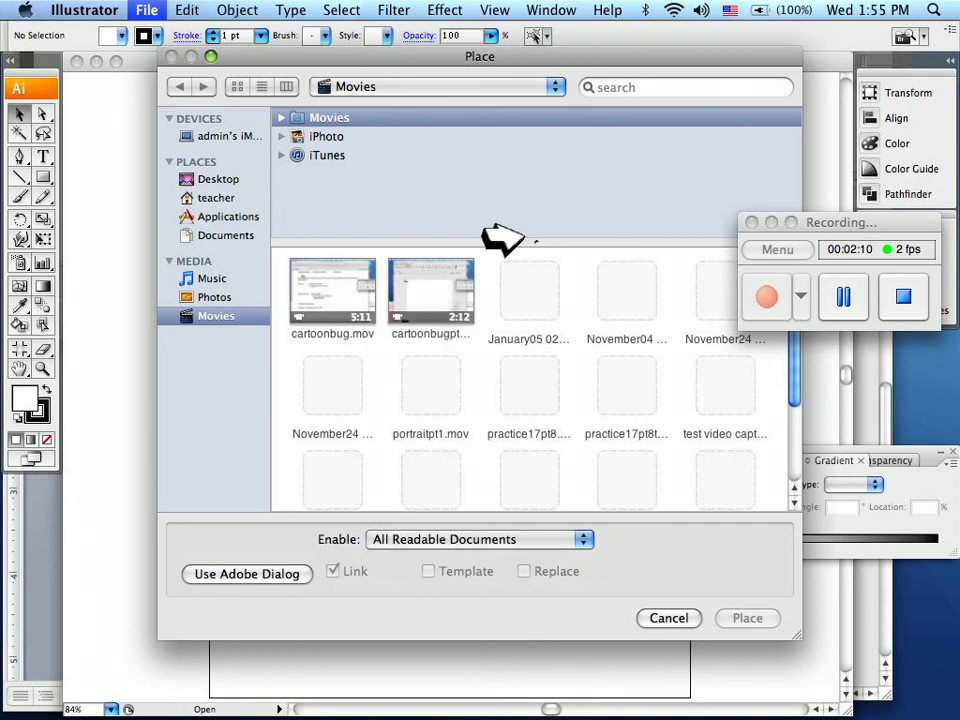
left_click(215, 297)
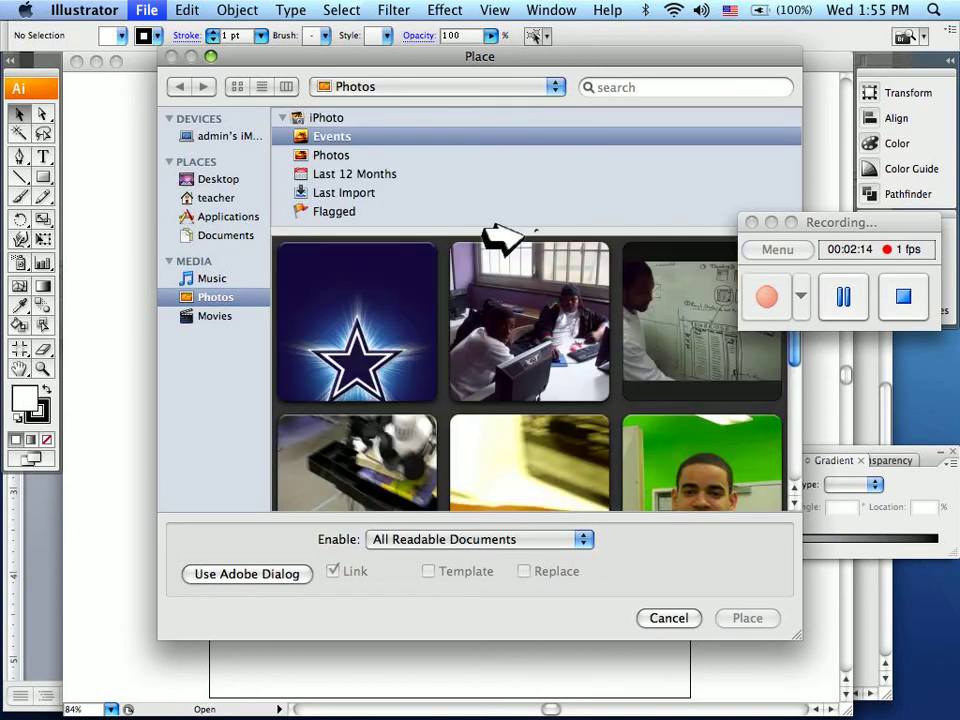
left_click(216, 198)
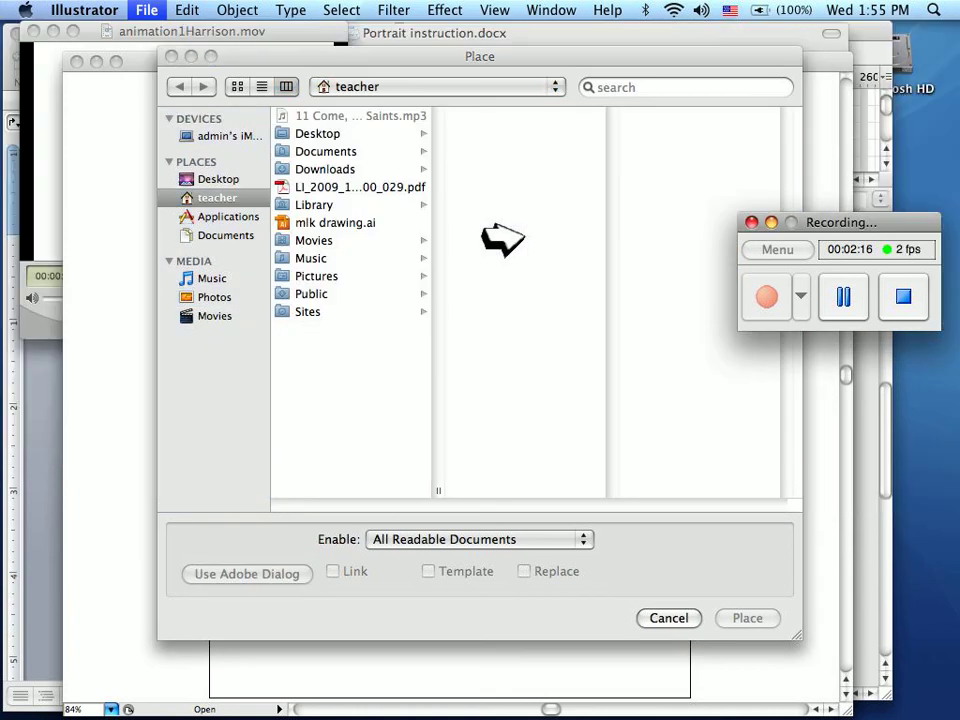
left_click(312, 294)
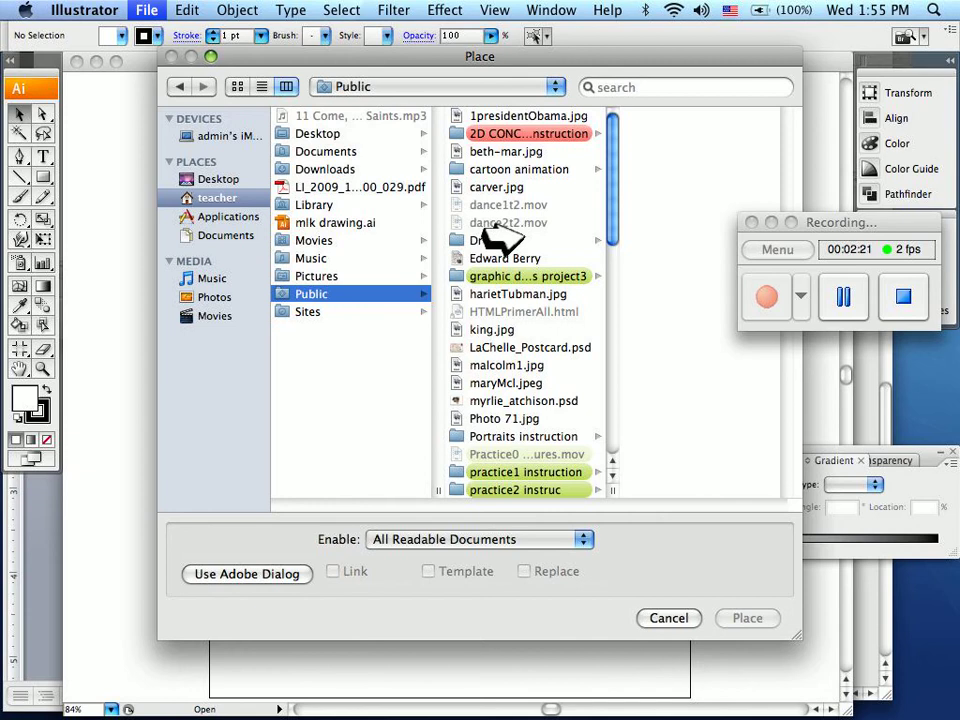
key("Up")
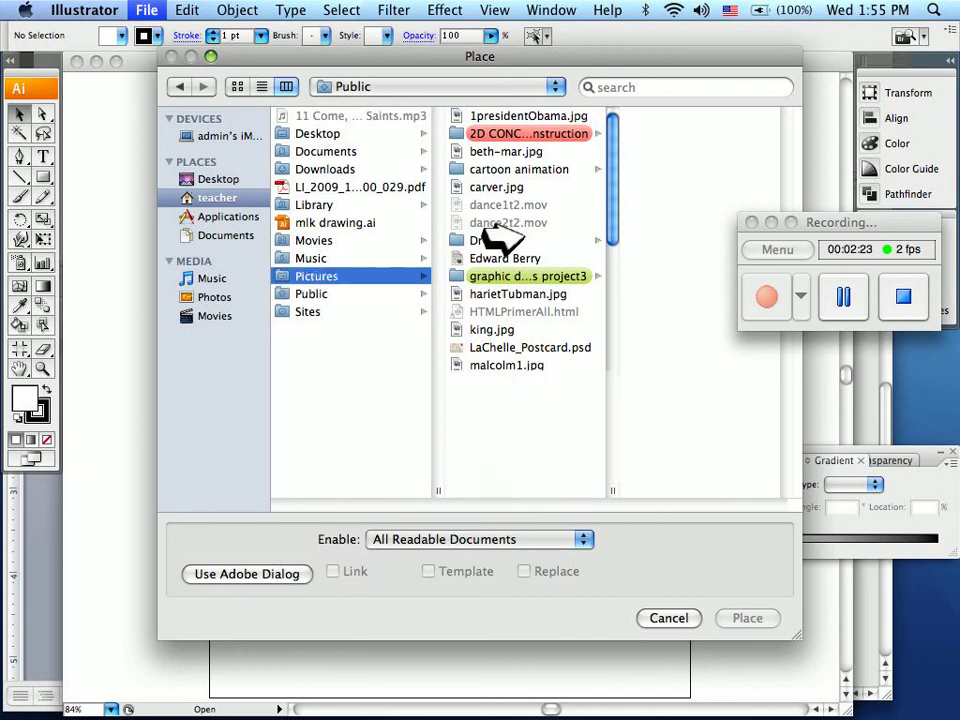
left_click(498, 207)
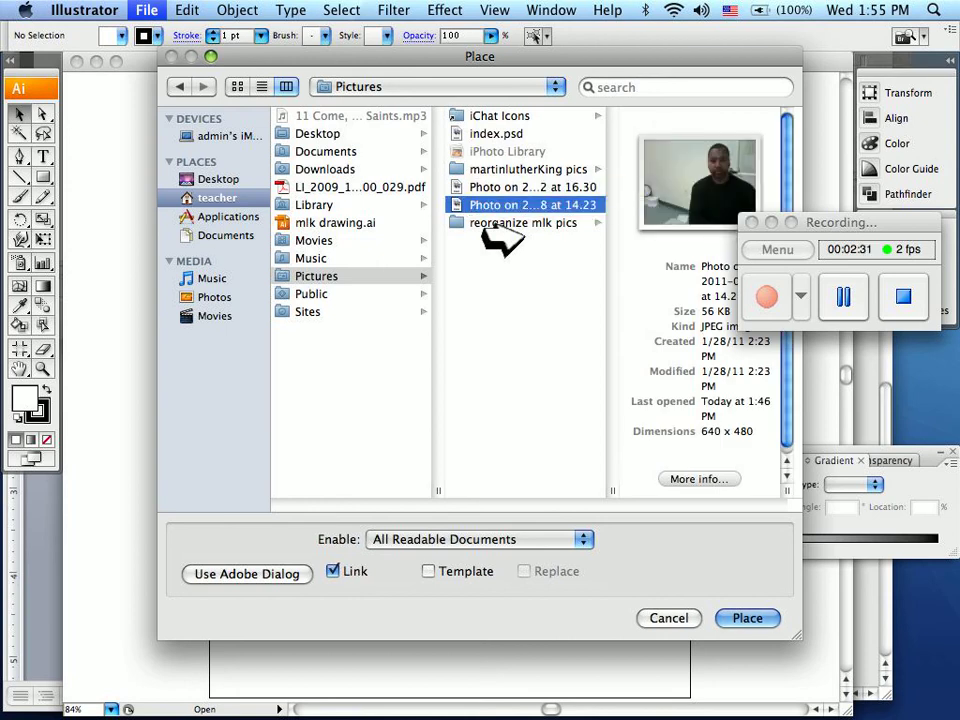
- Tick Template and place the photo as a dimmed template layer
left_click(504, 240)
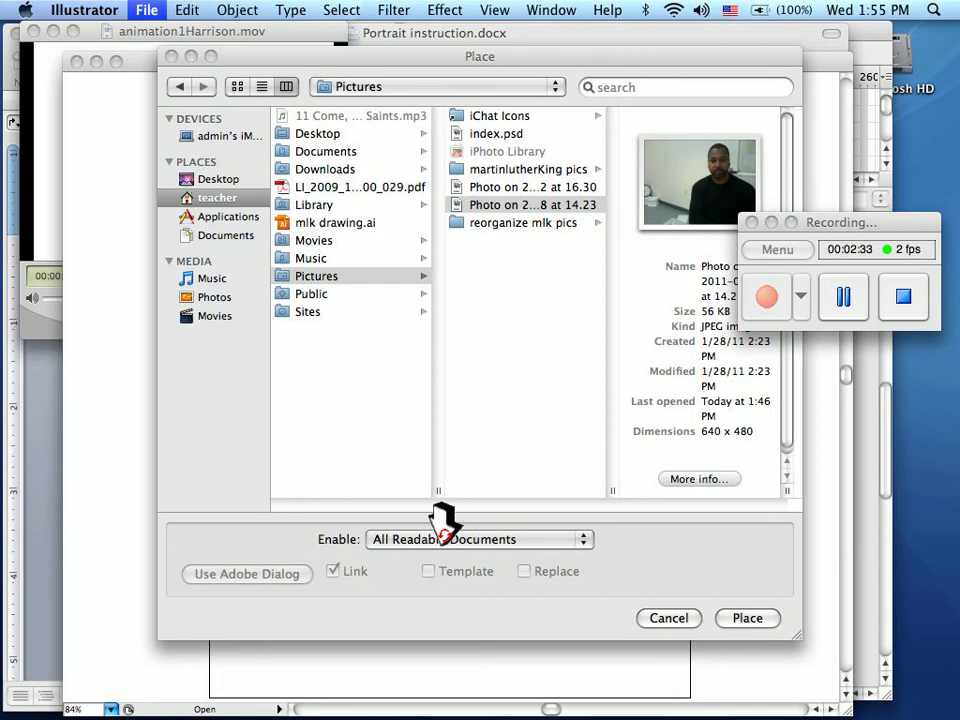
left_click(430, 566)
left_click(430, 564)
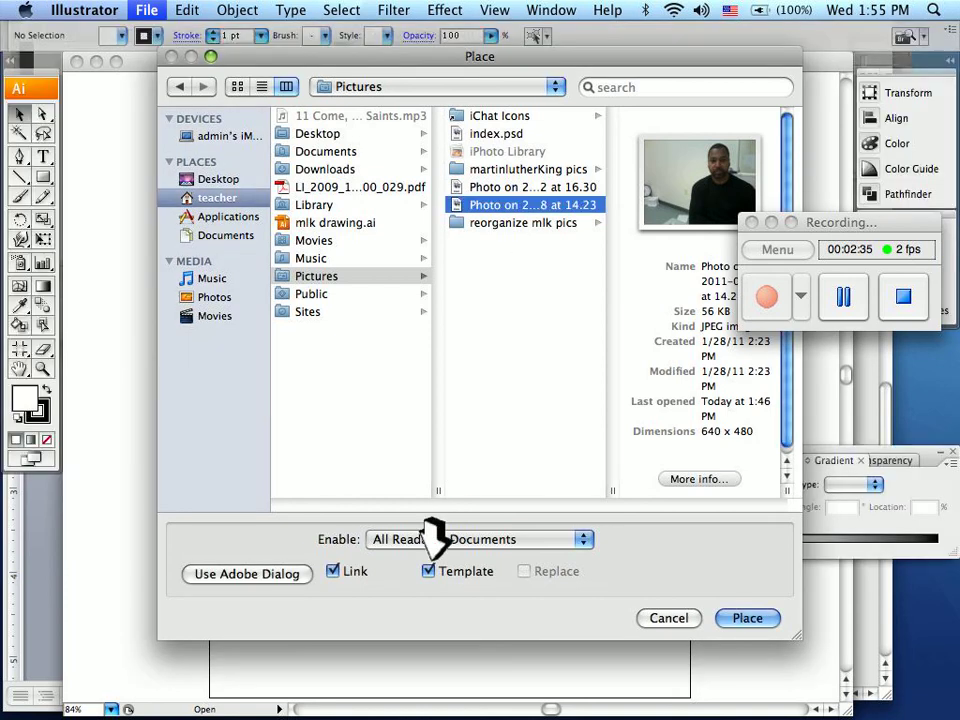
key("Return")
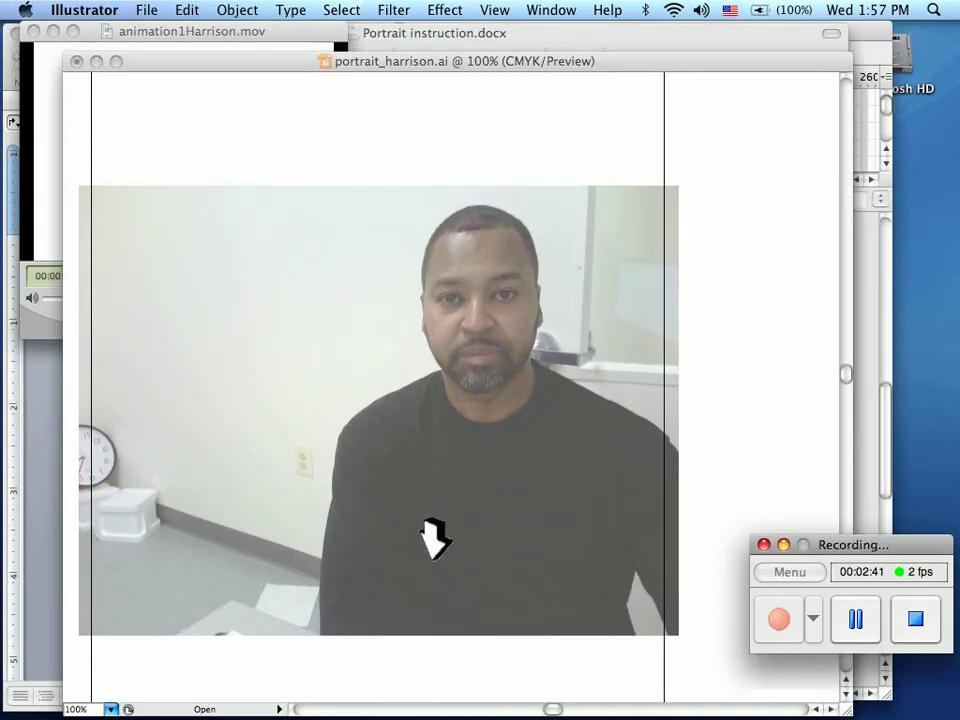
- Show the Layers panel and rename Layer 1 to 'eye lashes'
left_click(433, 556)
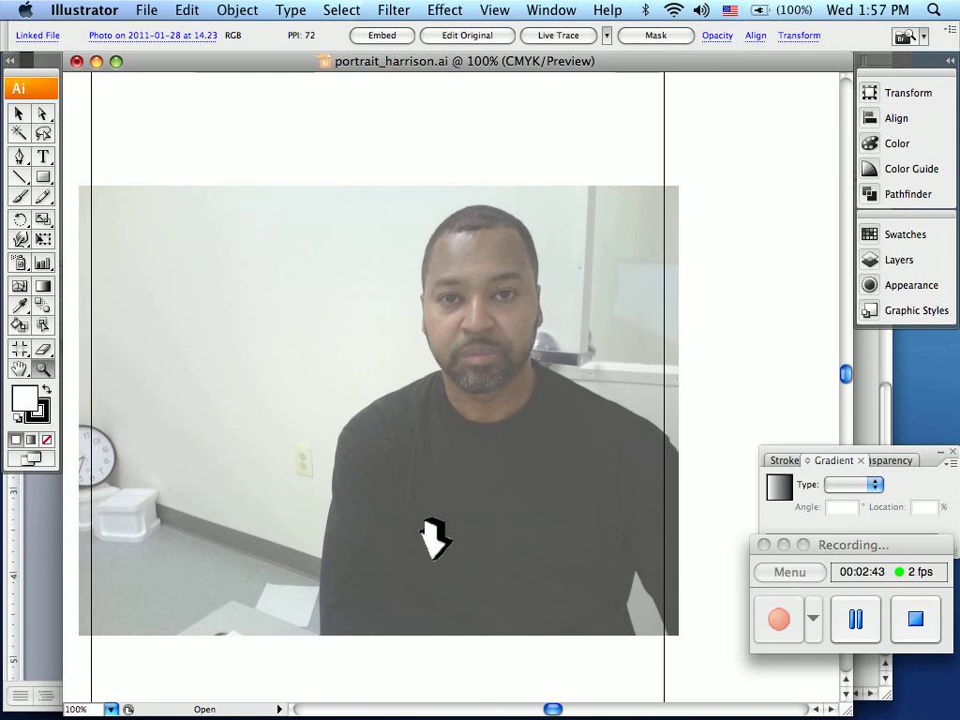
key("F7")
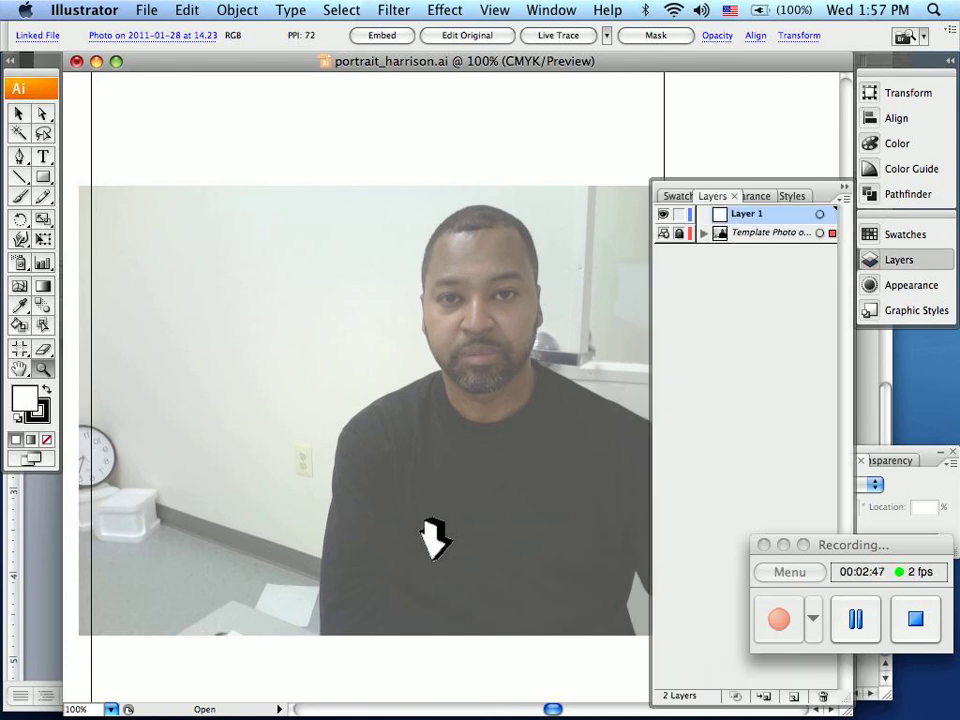
key("Tab")
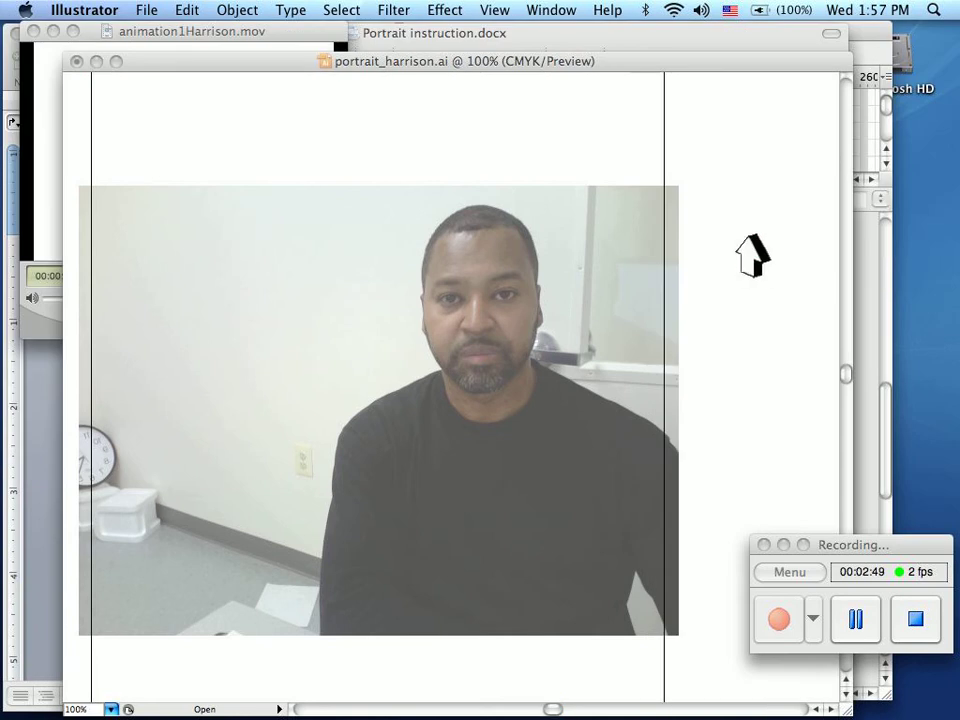
key("Tab")
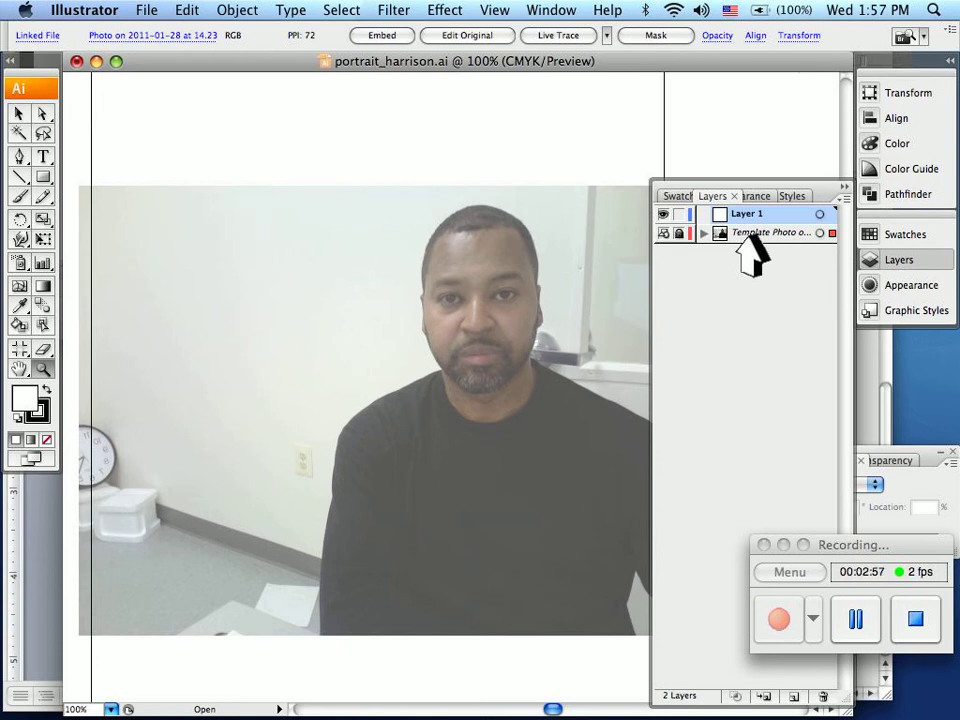
double_click(748, 240)
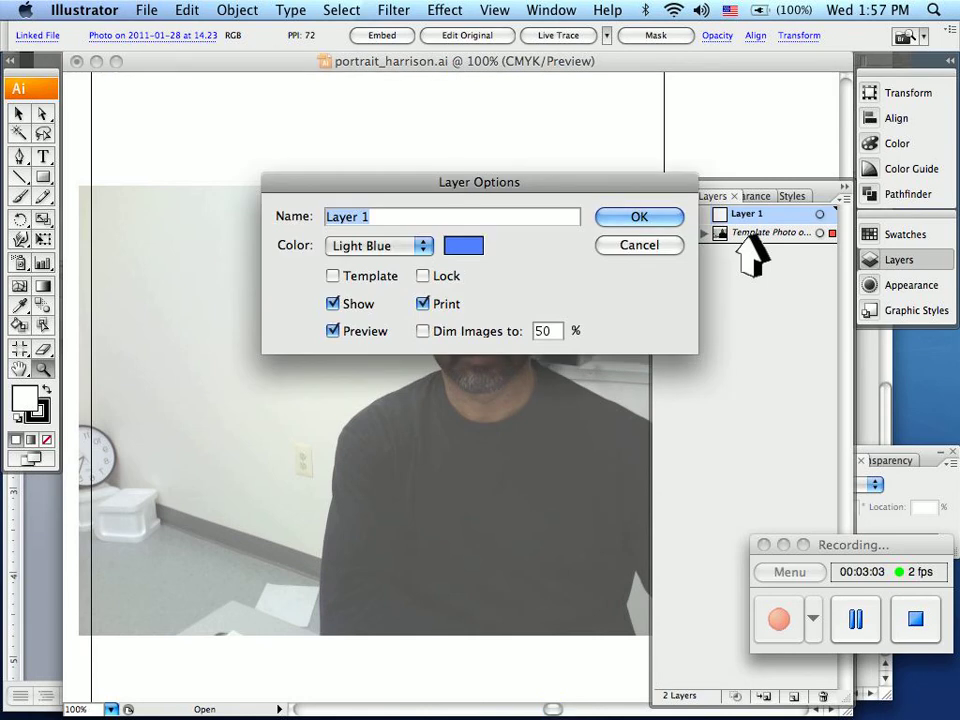
type("eye")
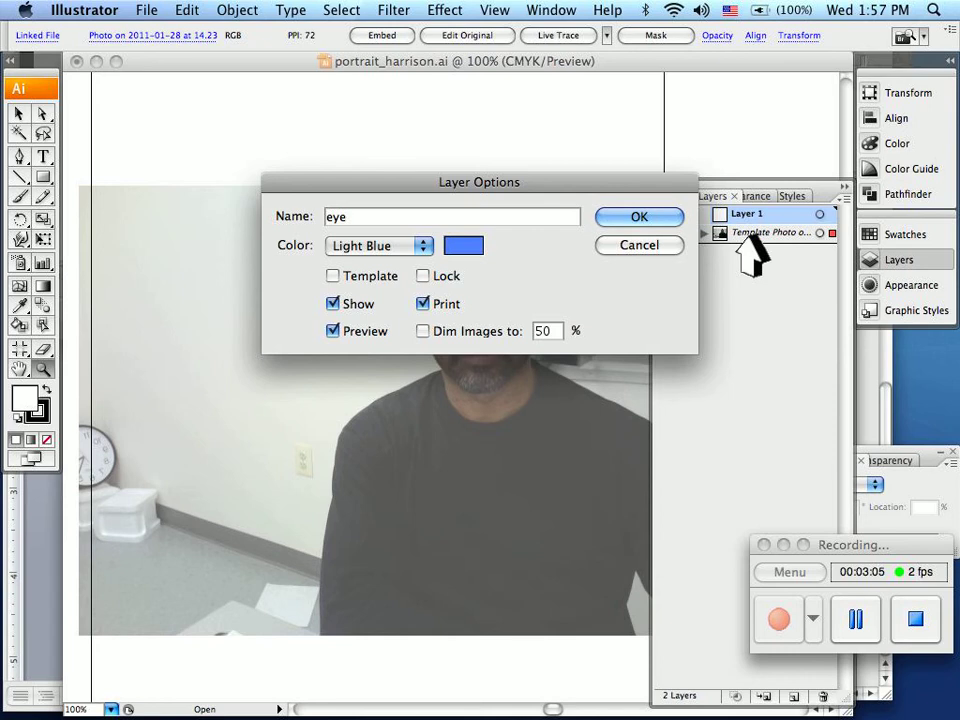
type(" lashes")
key("Return")
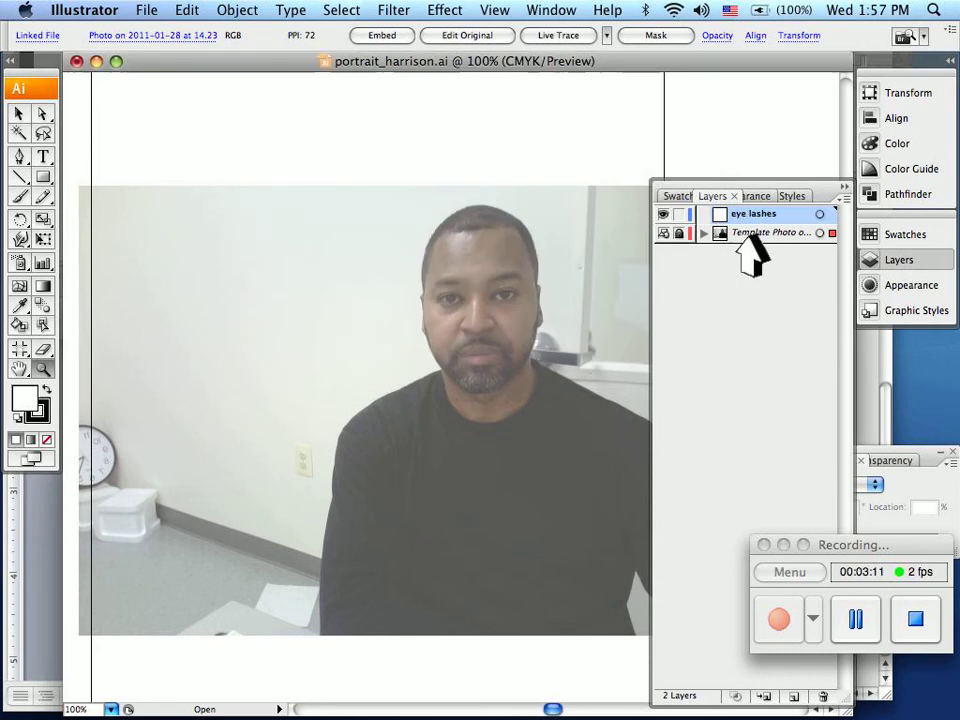
key("Tab")
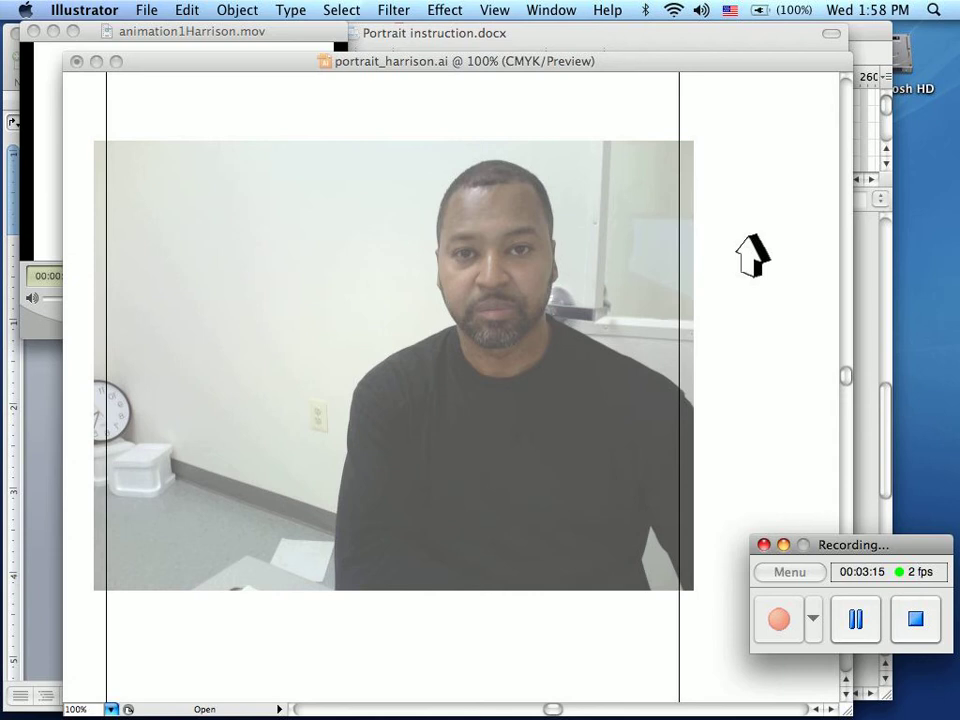
key("Tab")
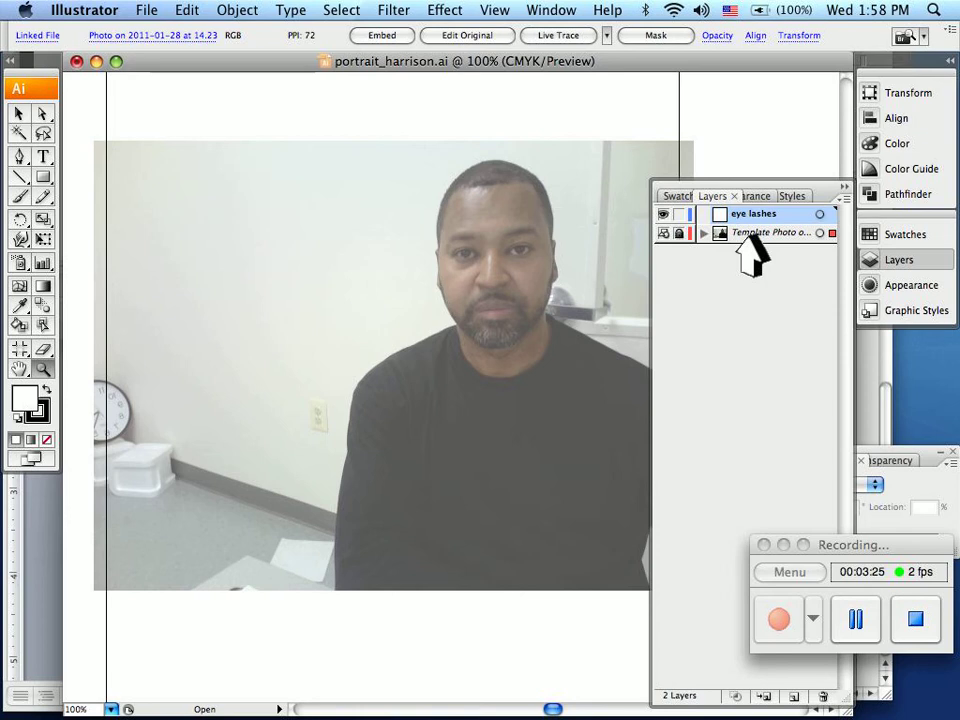
- Select all artwork, deselect it, and pick the Zoom tool
key("v")
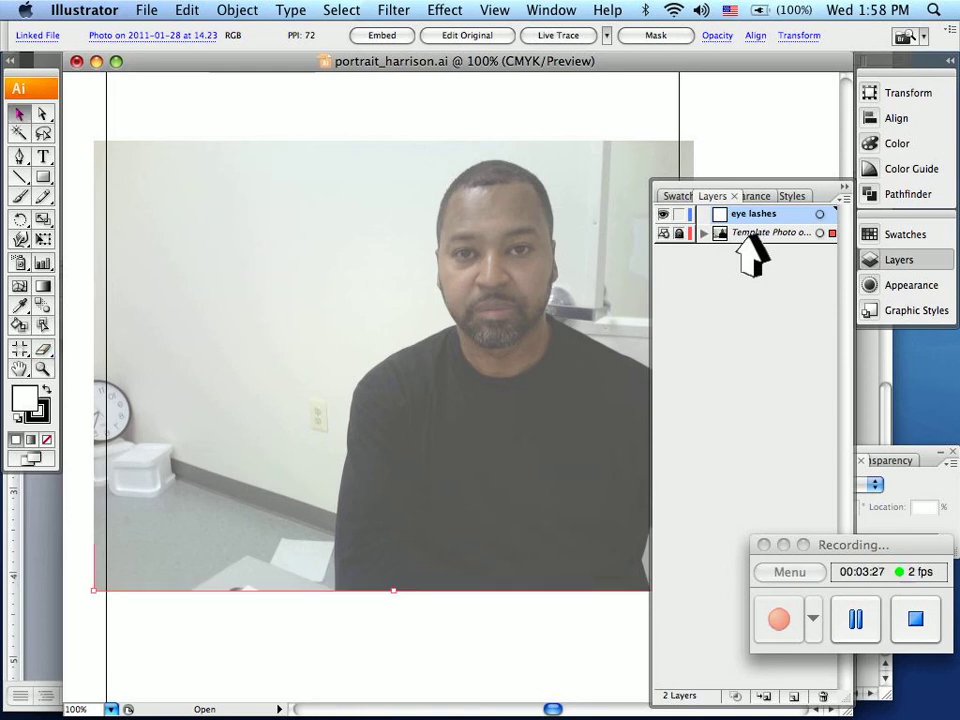
key("super+a")
key("shift+super+a")
key("z")
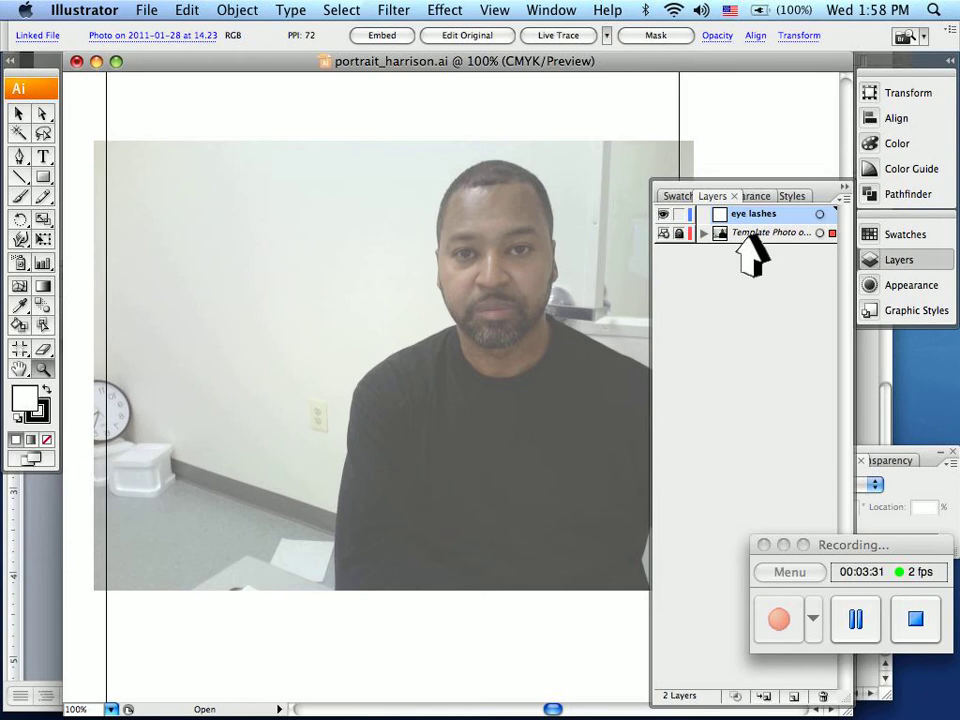
- Zoom in on the eyes, choose the Pencil tool, and set the fill to None
mouse_move(415, 200)
left_mouse_down()
mouse_move(431, 270)
mouse_move(561, 310)
mouse_move(623, 315)
mouse_move(612, 312)
left_mouse_up()
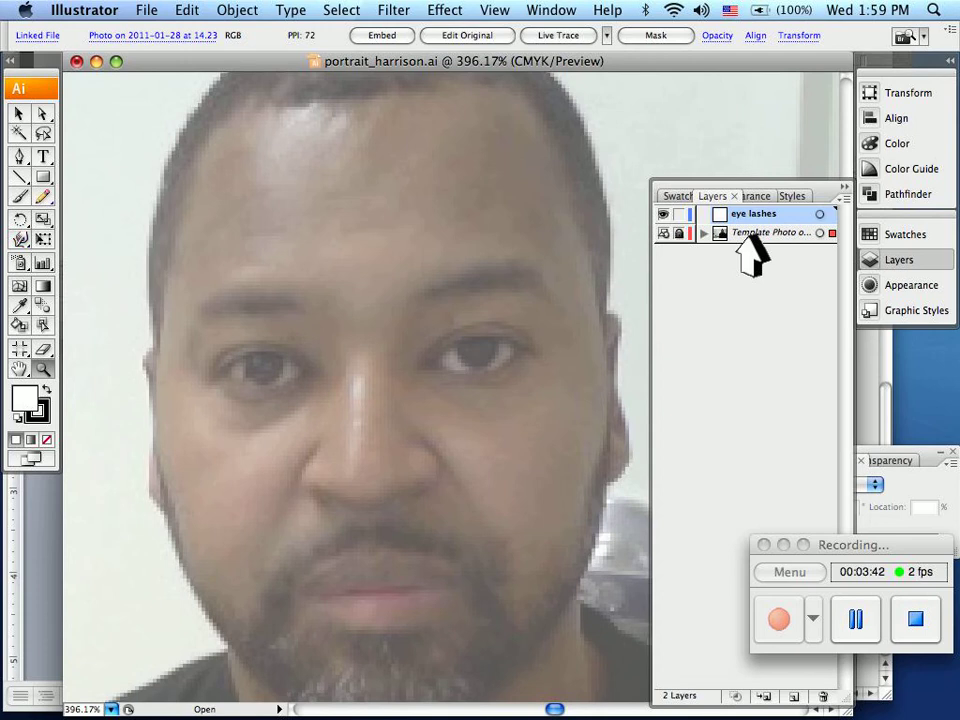
left_click(43, 196)
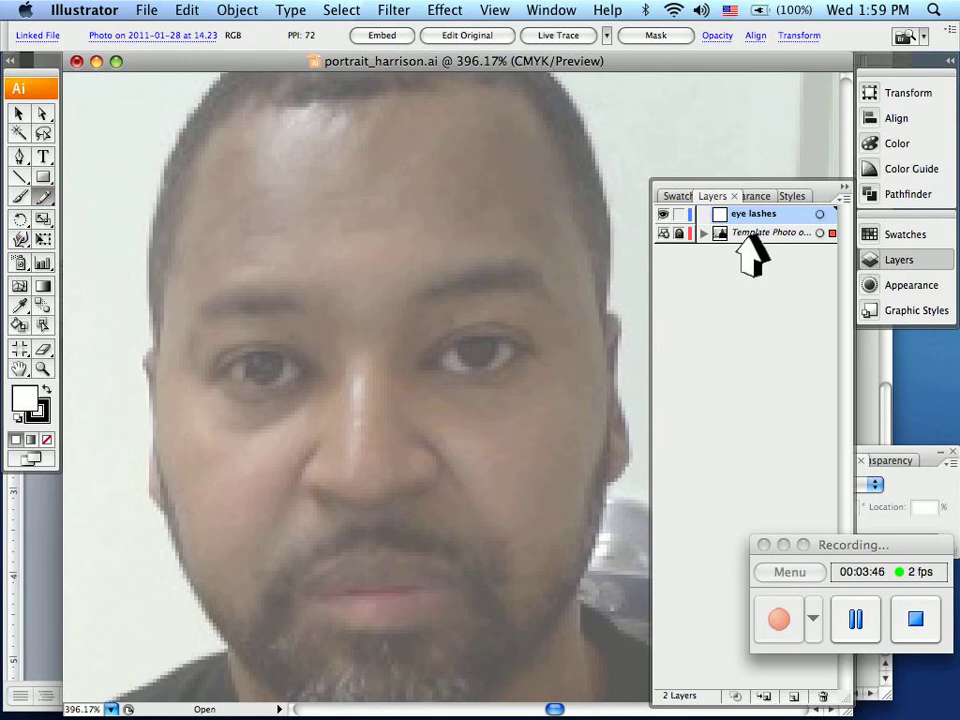
key("Tab")
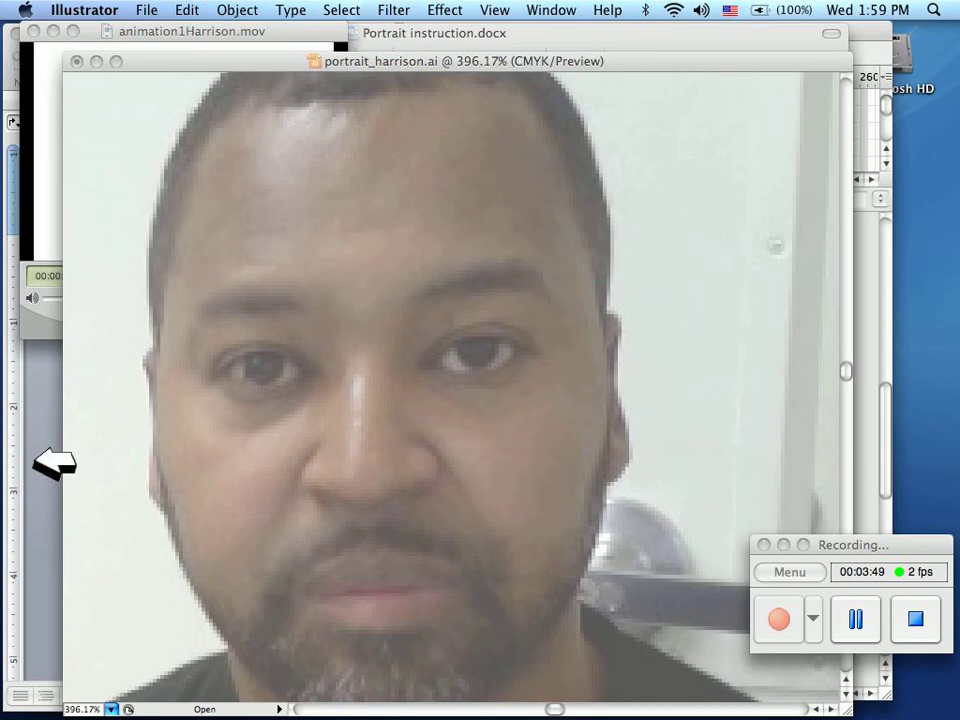
key("Tab")
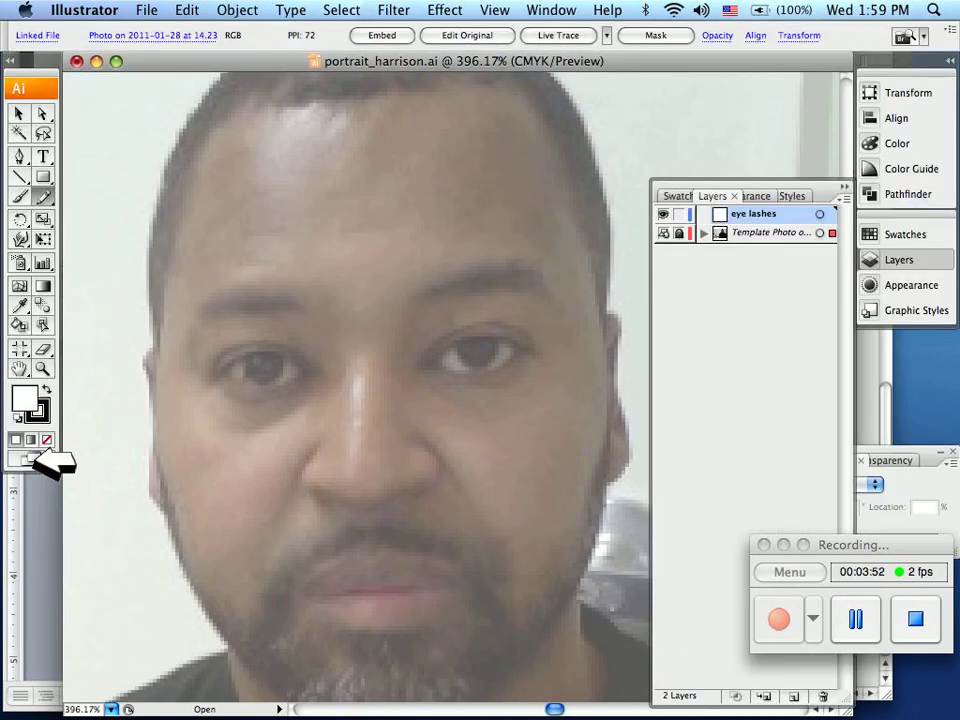
key("Tab")
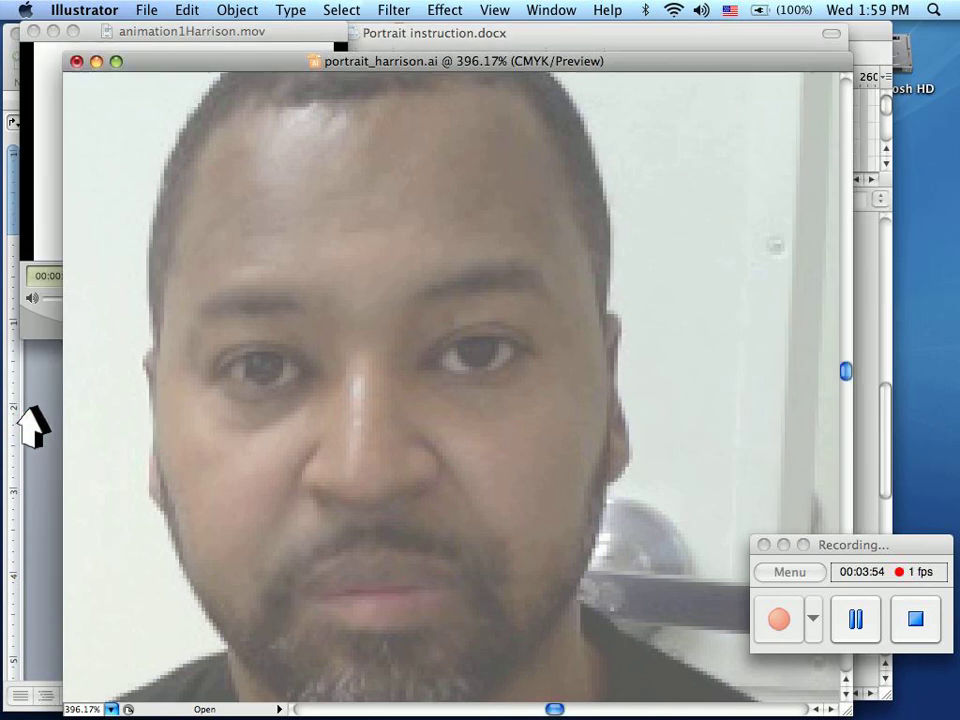
key("Tab")
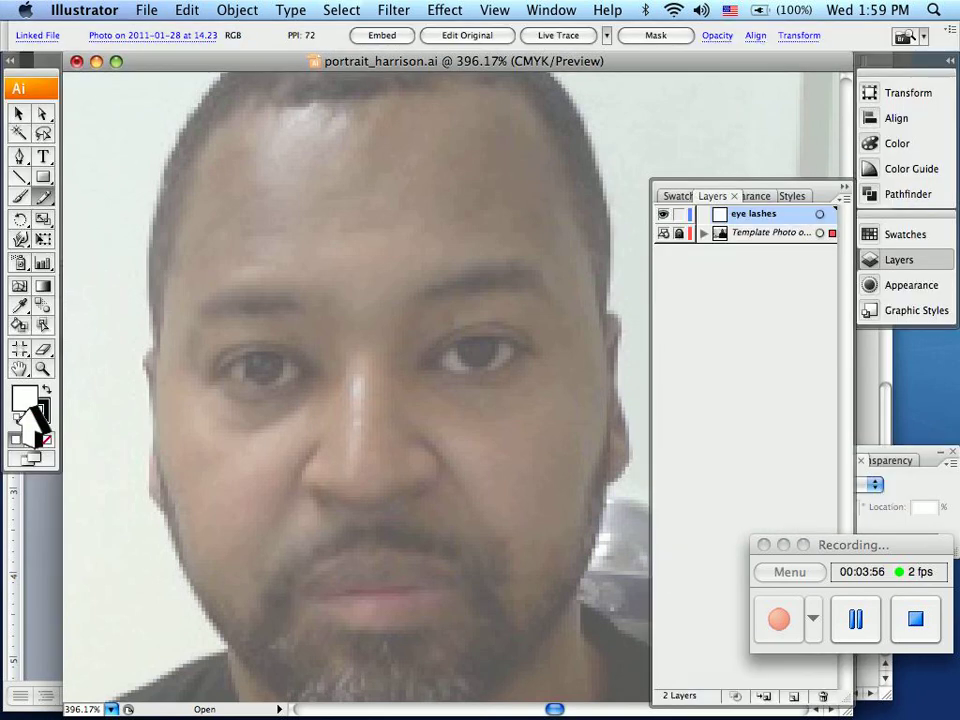
left_click(29, 407)
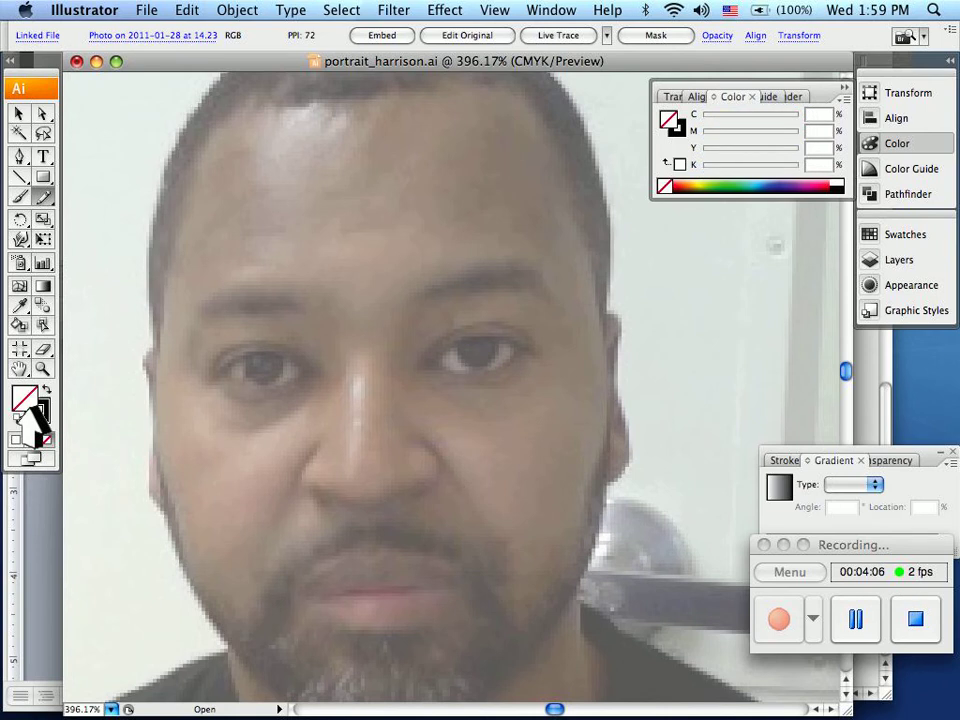
key("Tab")
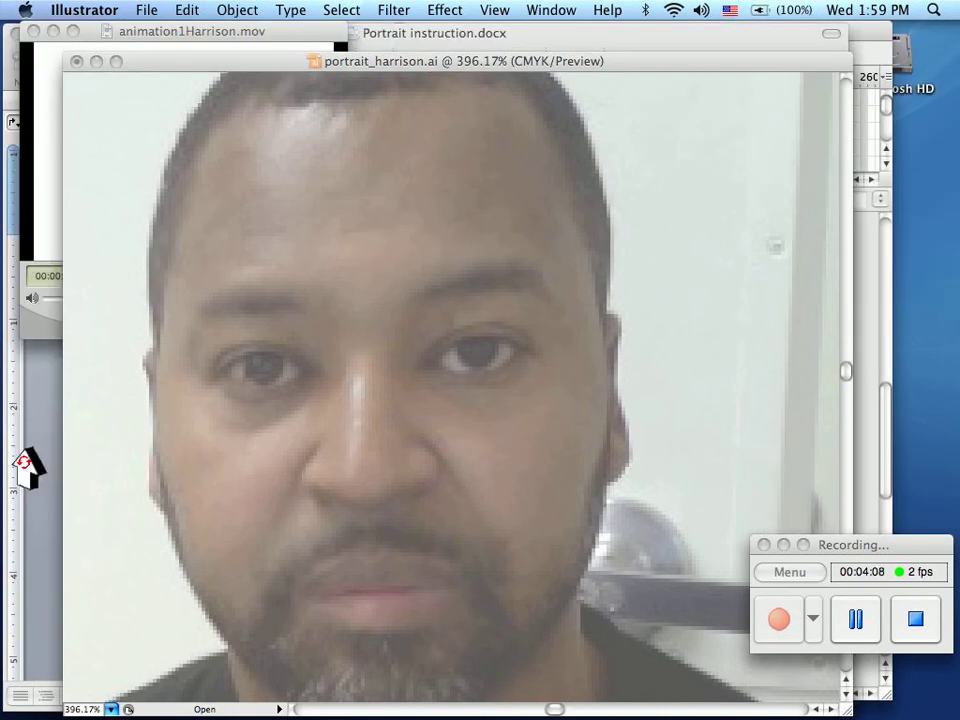
- With the black eye outlines traced, lock the eye lashes layer in the Layers panel
key("Tab")
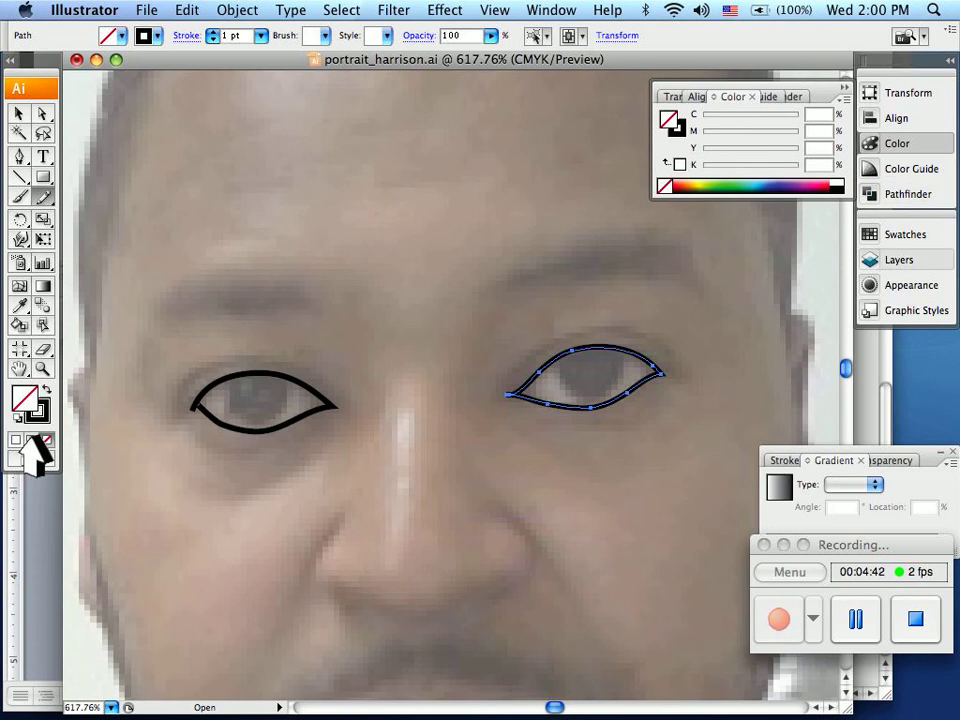
left_click(898, 259)
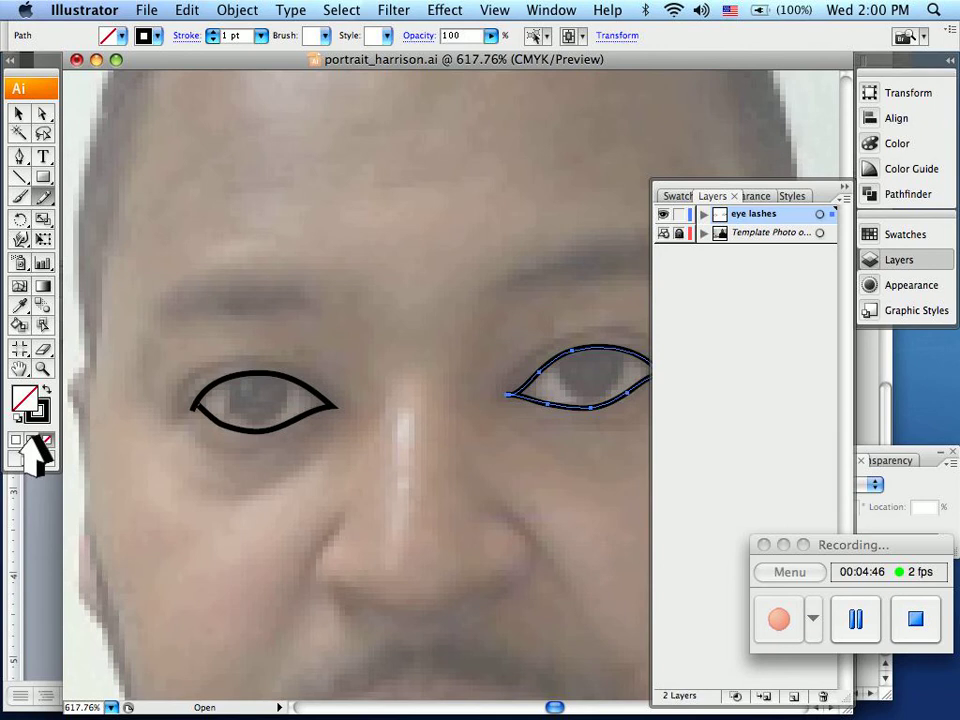
left_click(679, 214)
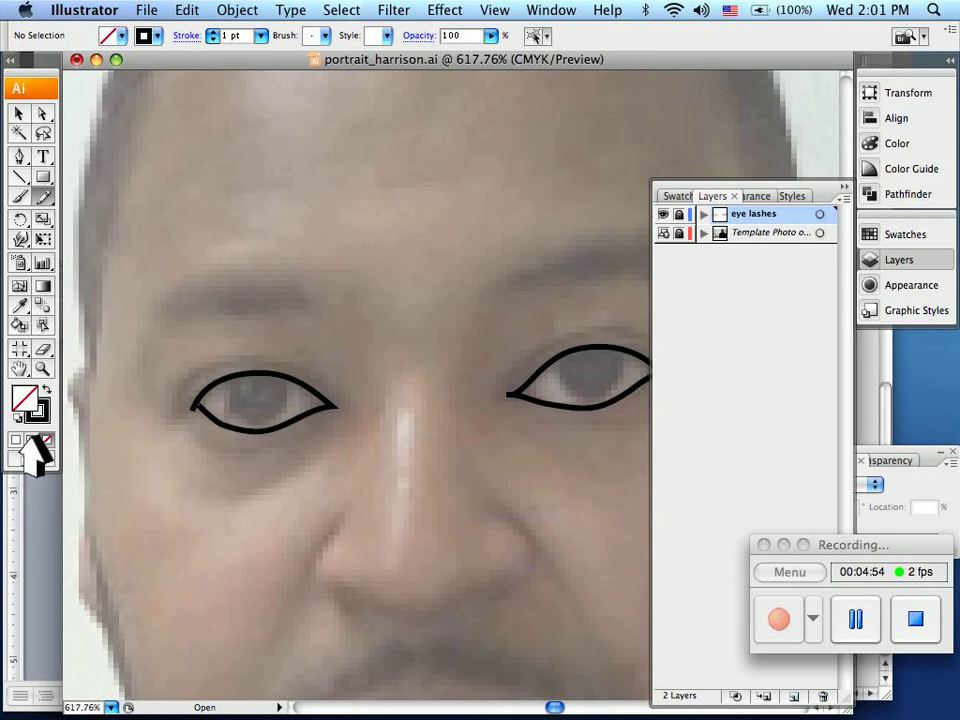
- Create a new layer with Cmd+L and name it 'eyeballs'
key("super+l")
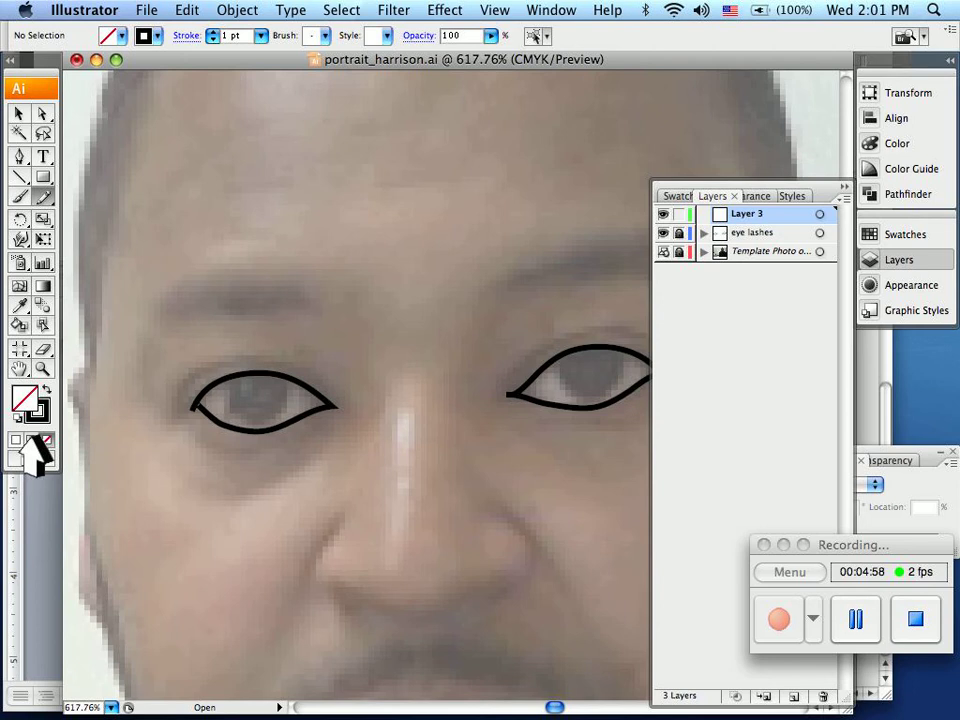
double_click(747, 214)
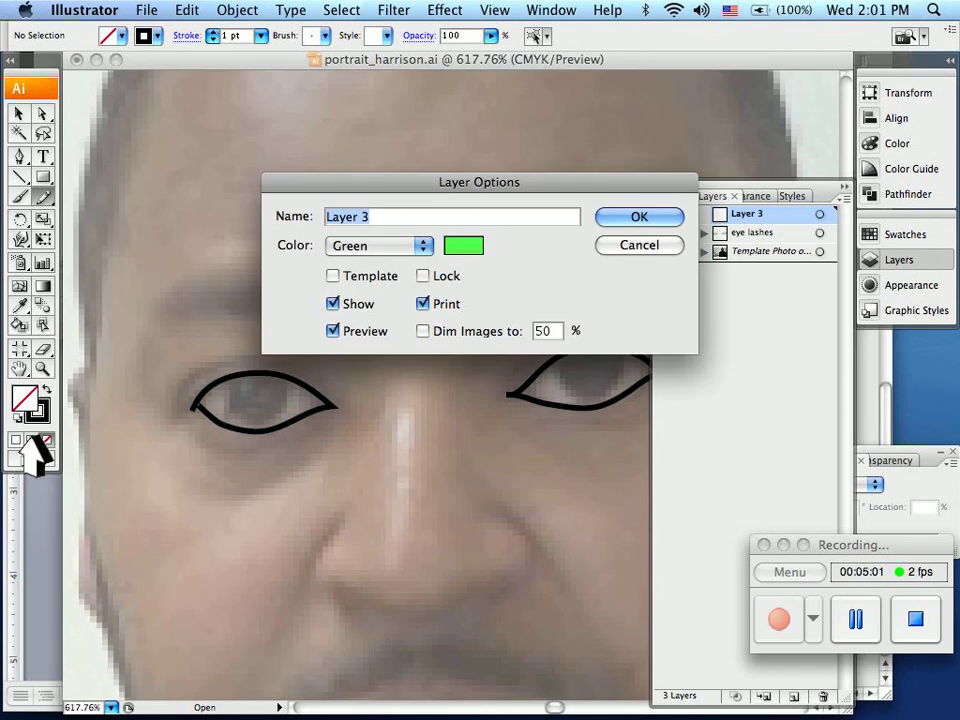
type("eyeballs")
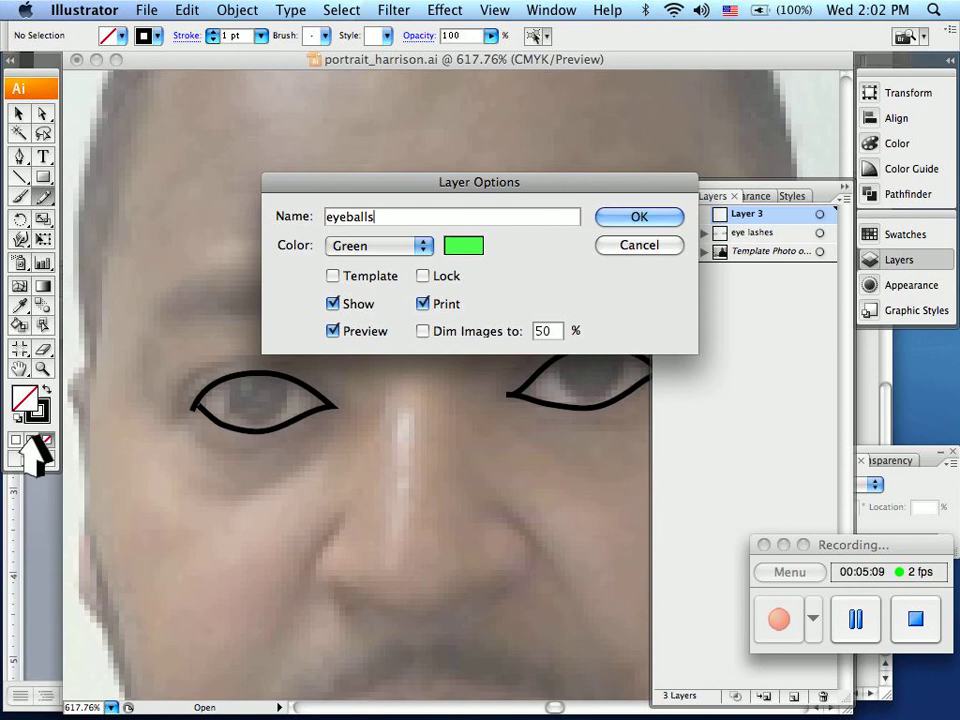
key("Return")
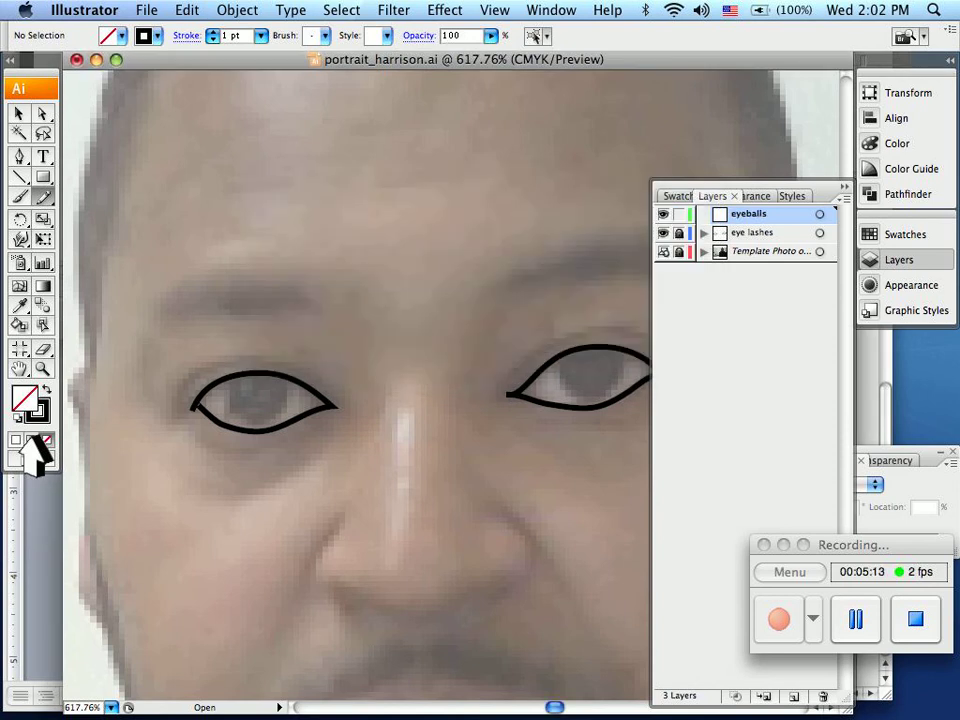
- Draw an Ellipse-tool circle over the left eye, nudge it up, then move it into the right eye
key("m")
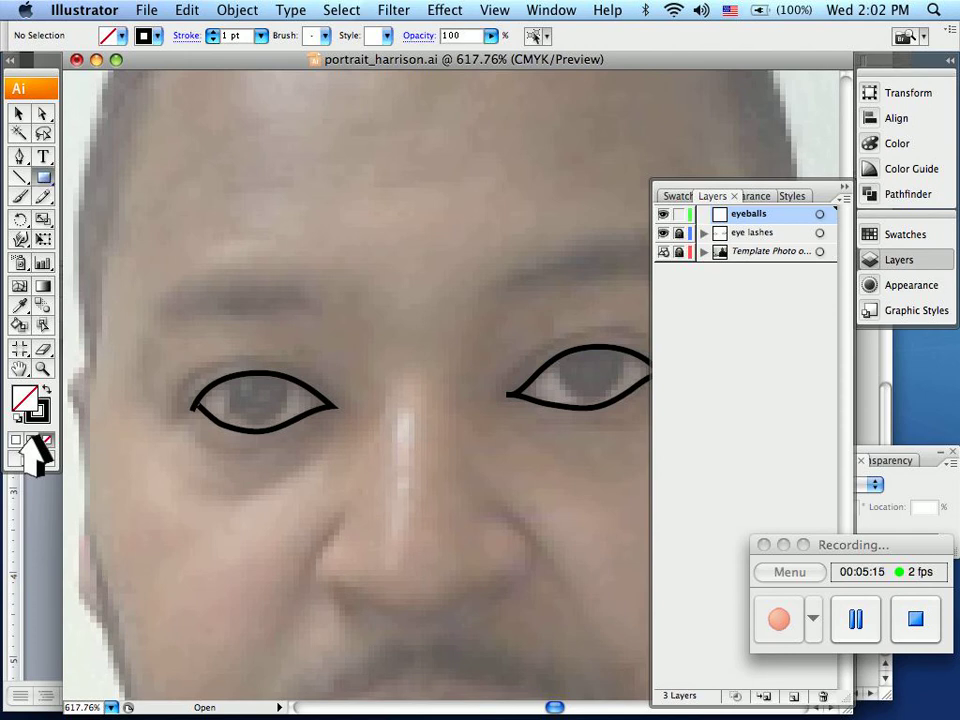
mouse_move(44, 177)
left_mouse_down()
mouse_move(100, 180)
mouse_move(111, 219)
left_mouse_up()
left_click_drag(229, 375, 289, 435)
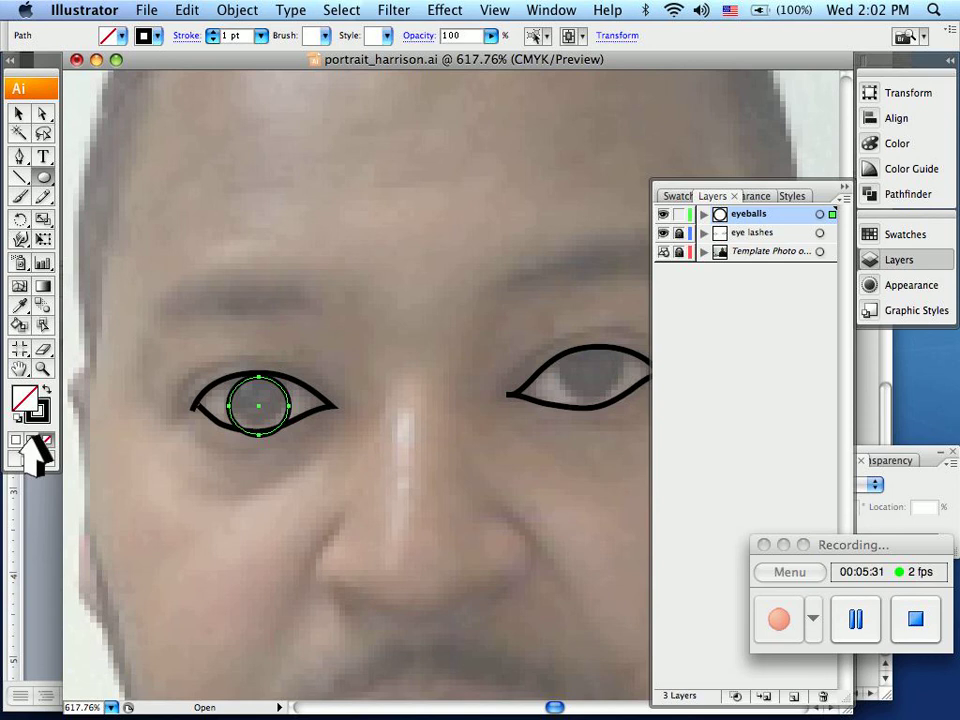
key("v")
key("Tab")
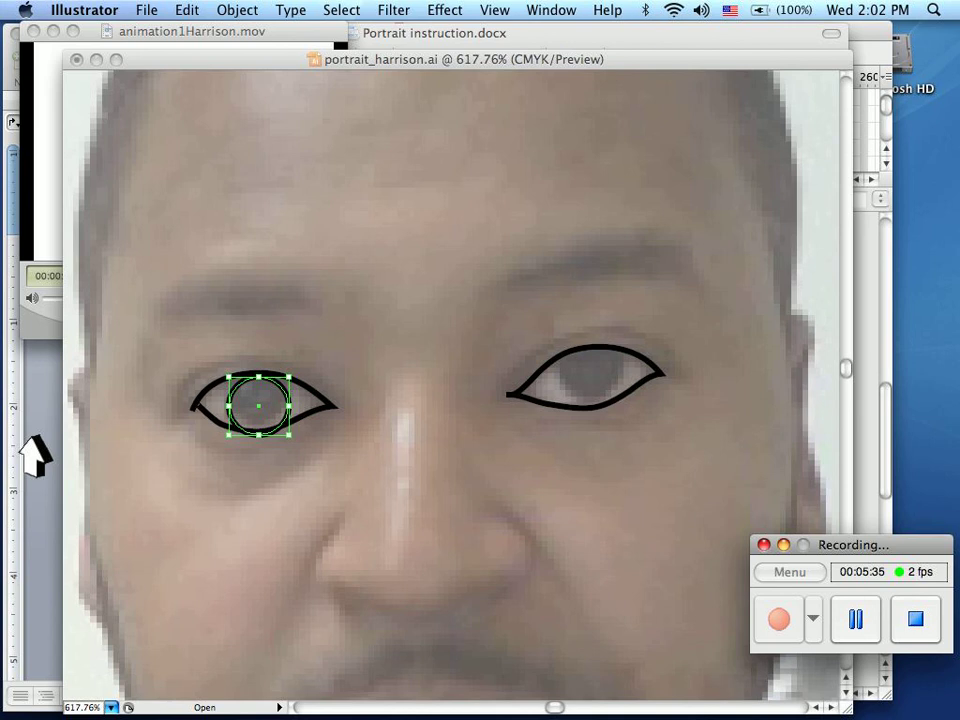
key("Tab")
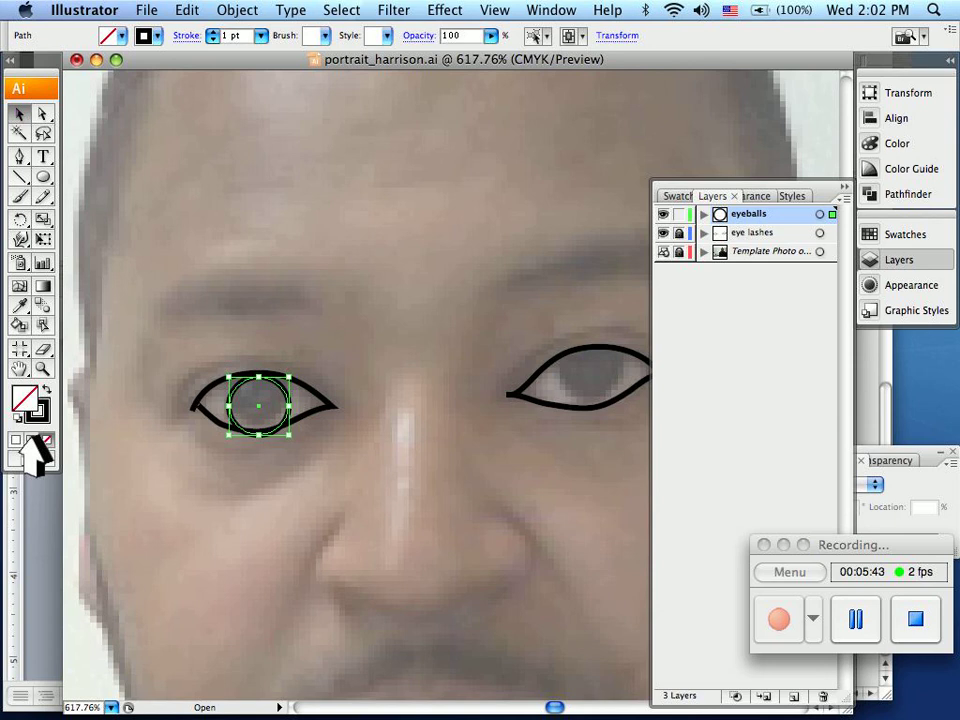
key("Up")
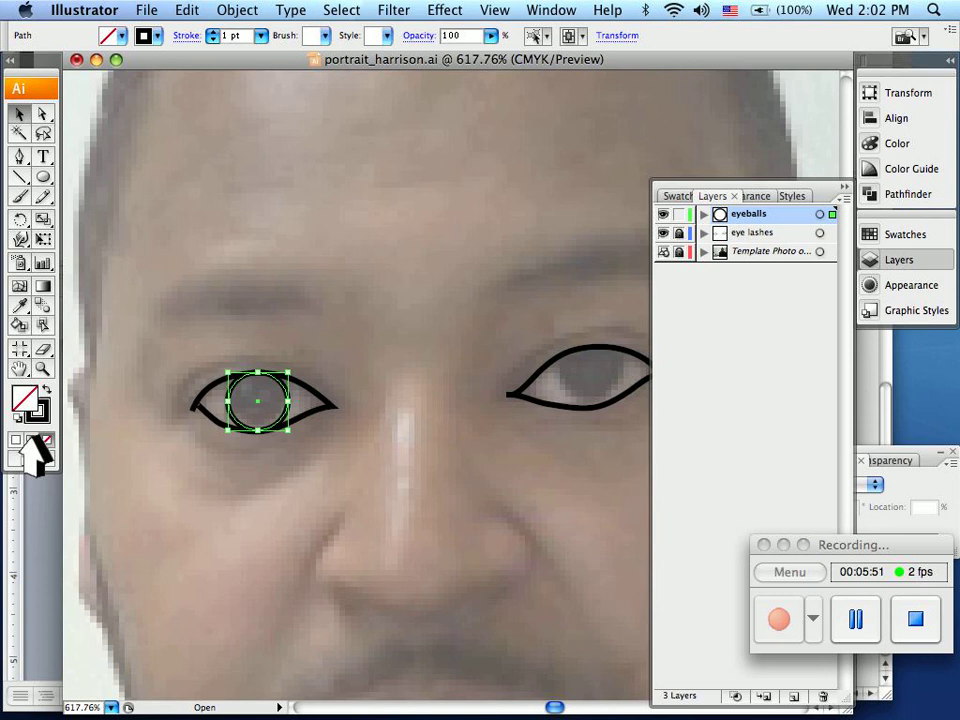
left_click_drag(258, 401, 588, 375)
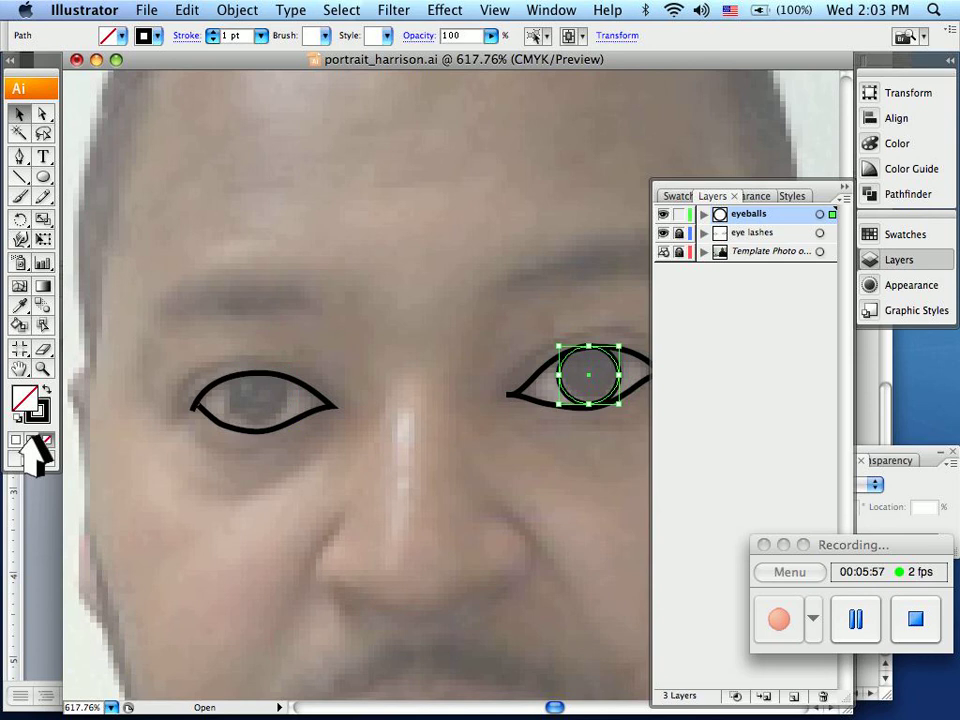
key("Tab")
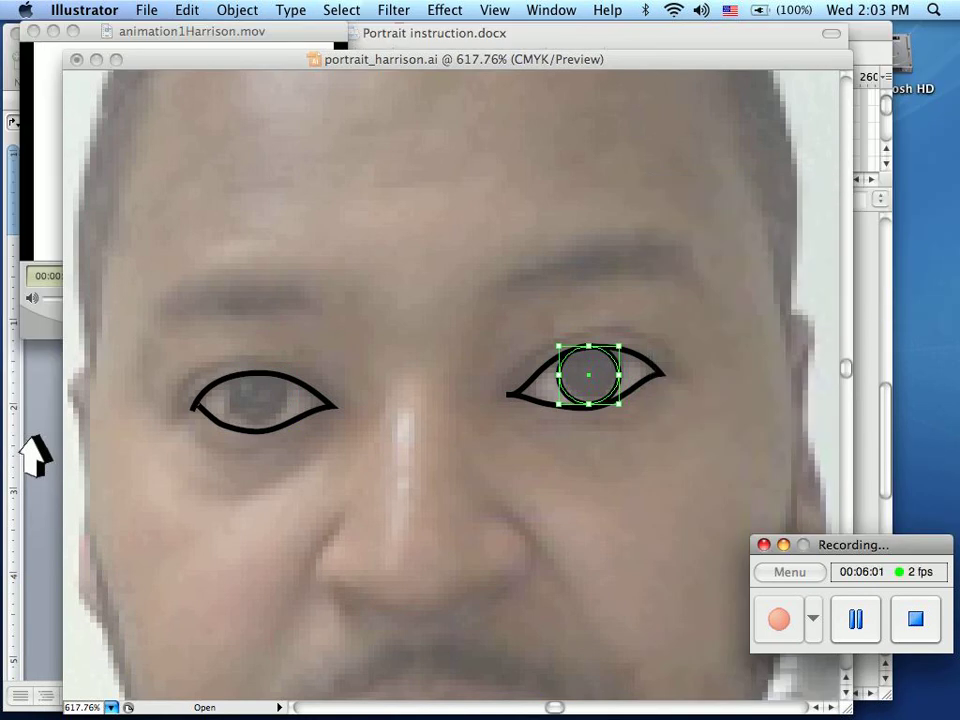
- Copy and paste the eyeball circle into the left eye, deselect, and lock the eyeballs layer
left_click(187, 10)
left_click(200, 99)
left_click(187, 10)
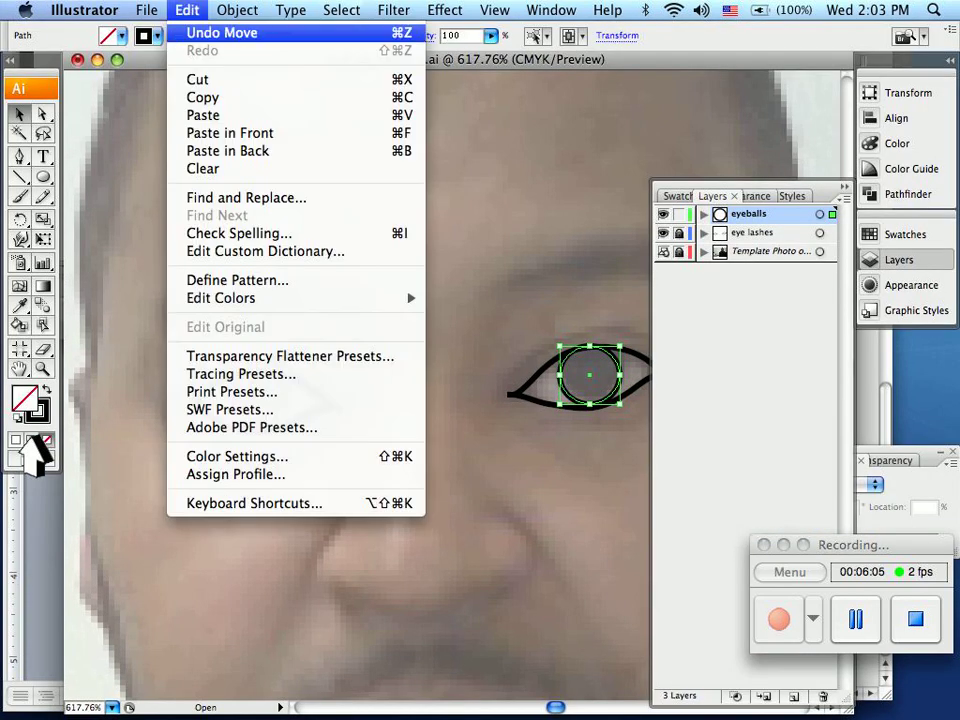
left_click(202, 97)
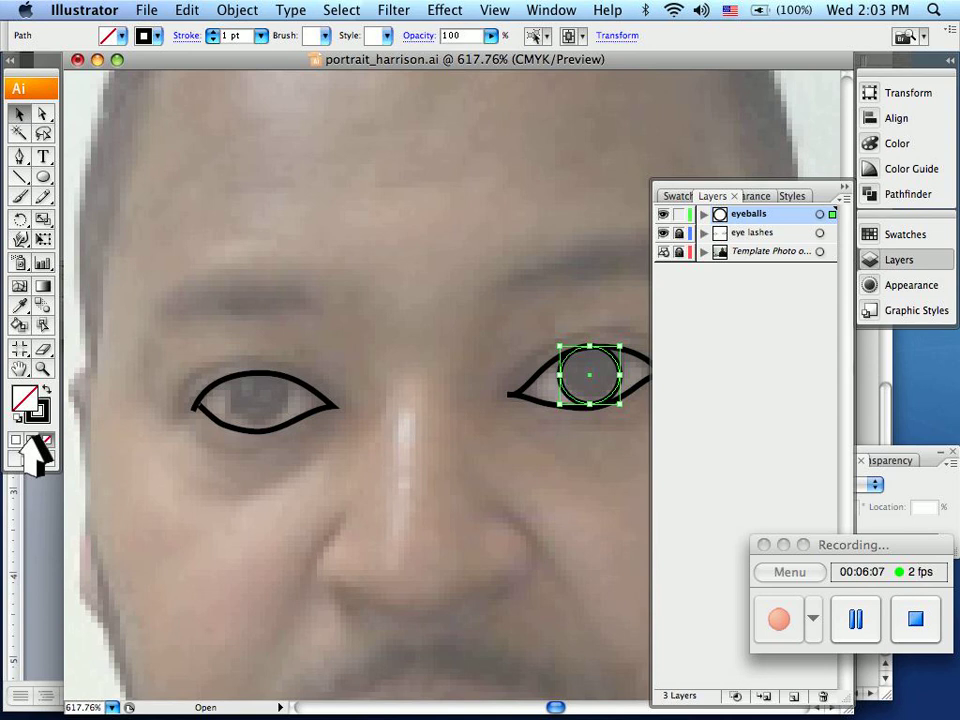
left_click(187, 10)
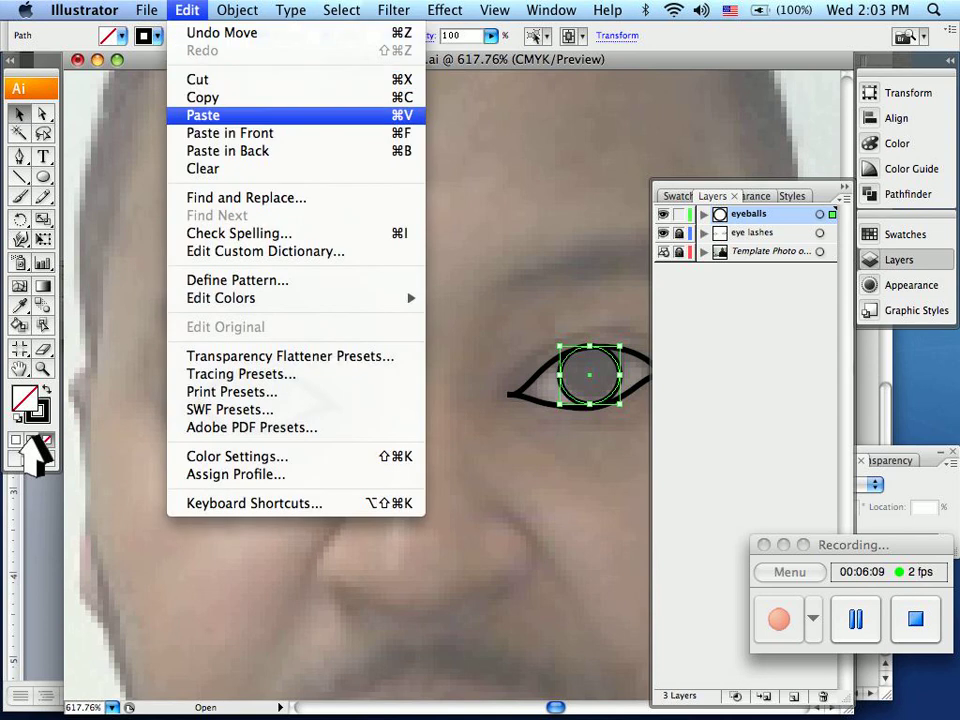
left_click(203, 115)
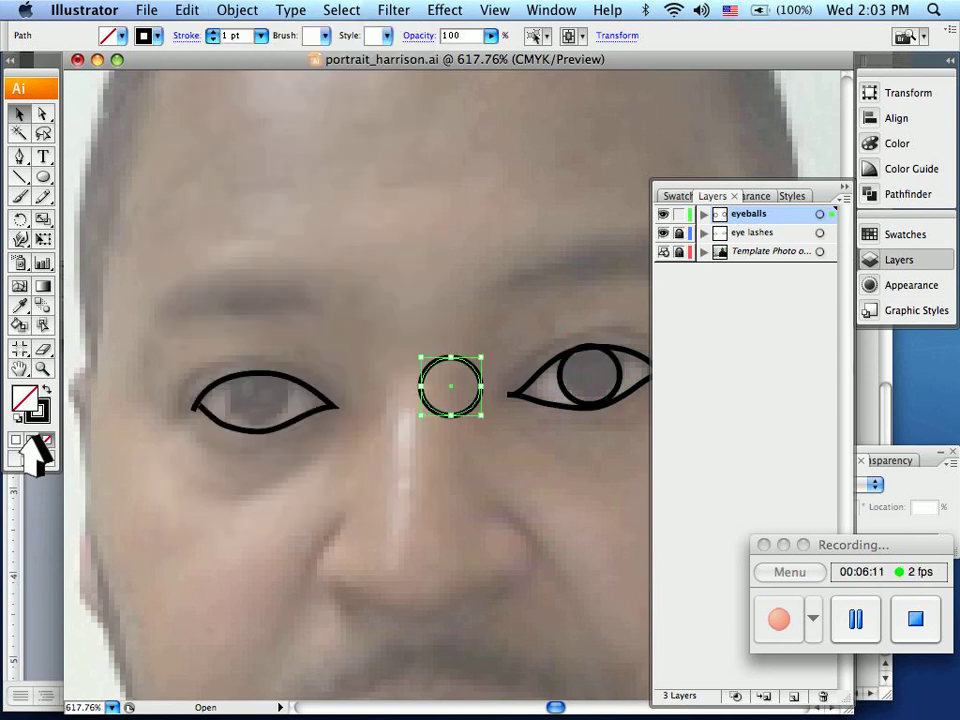
left_click_drag(450, 386, 258, 401)
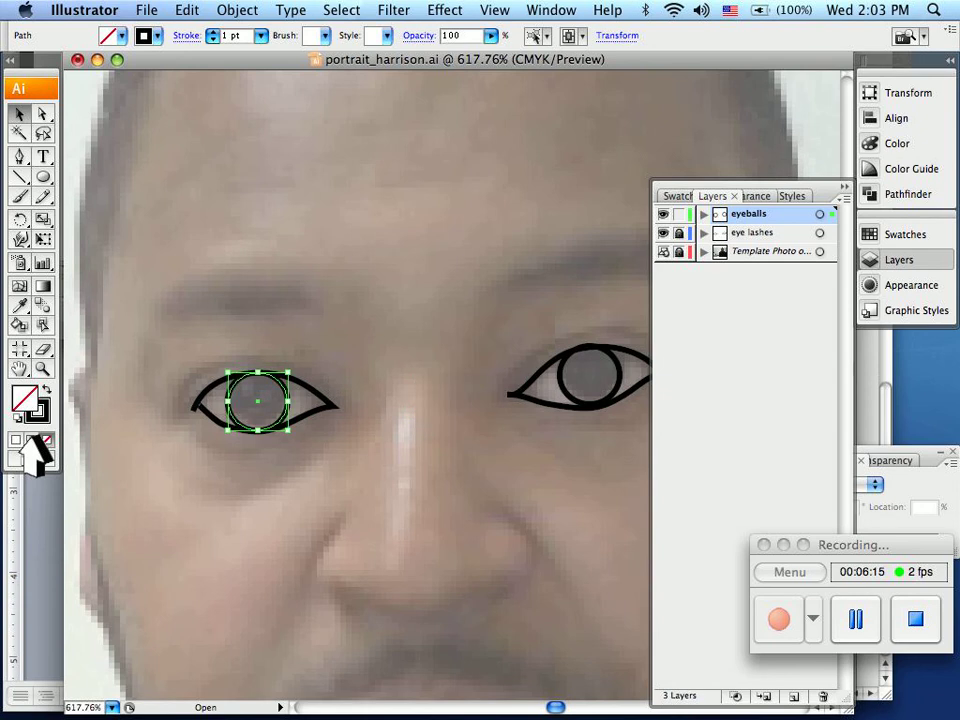
key("super+shift+a")
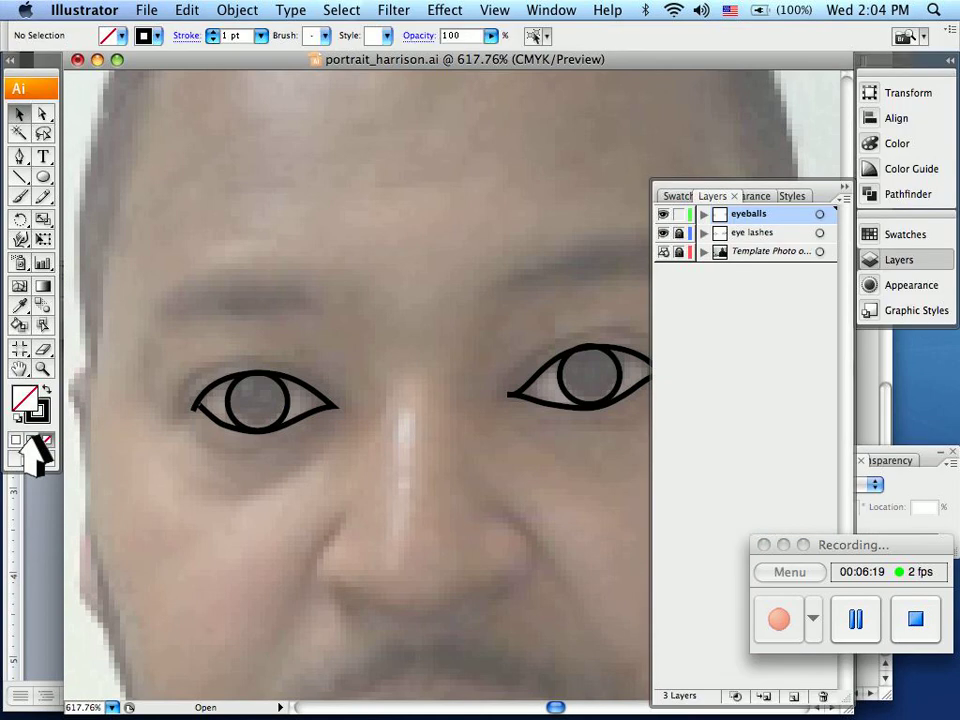
left_click(679, 215)
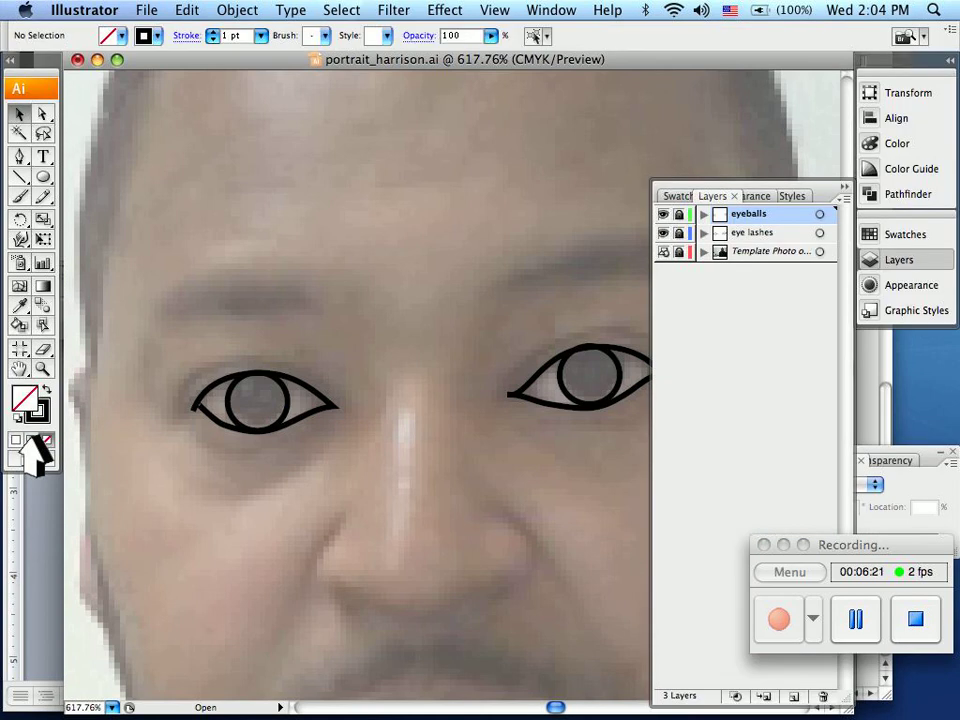